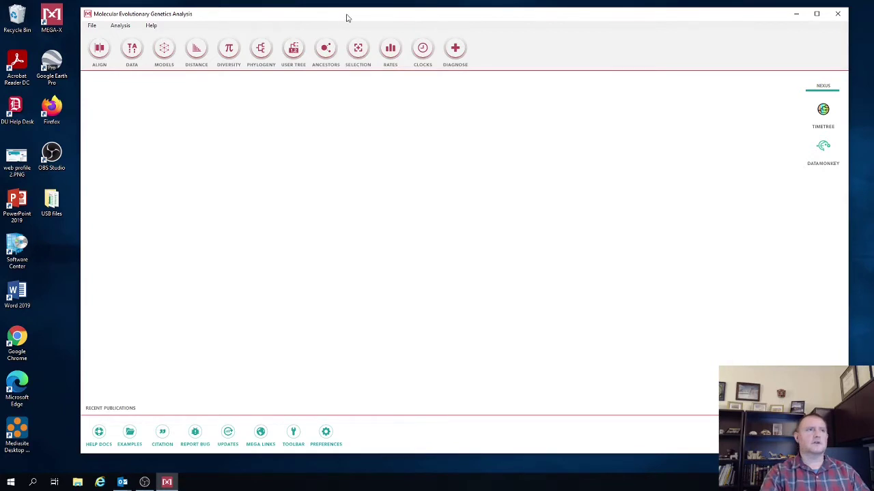
Step: Shift the MEGA X main window slightly into place
drag(347, 16, 334, 18)
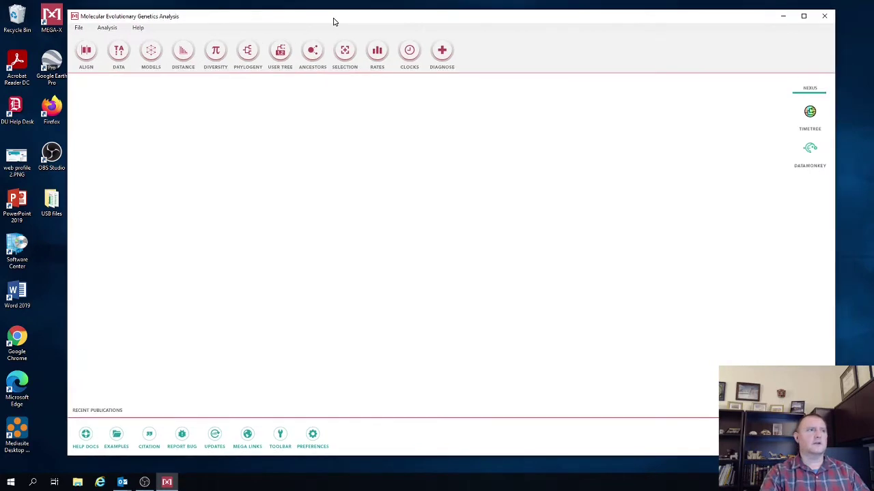
Step: Start Edit/Build Alignment, choosing to retrieve sequences from a file
click(86, 52)
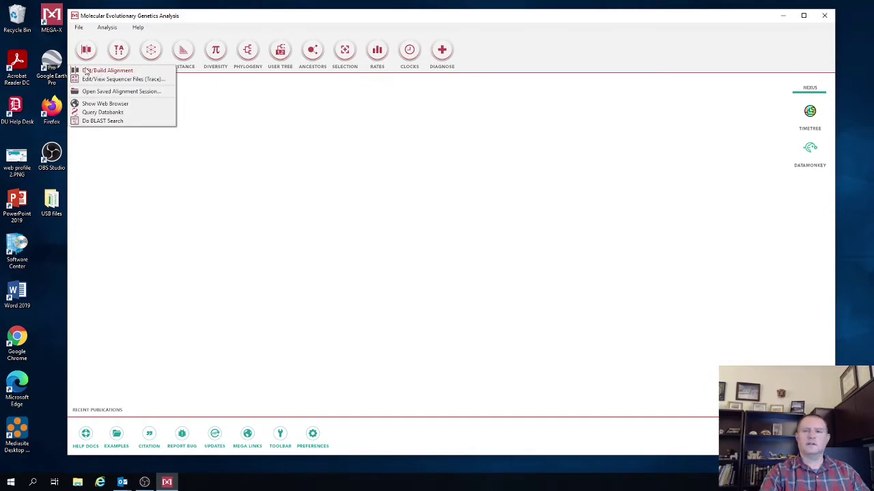
click(95, 71)
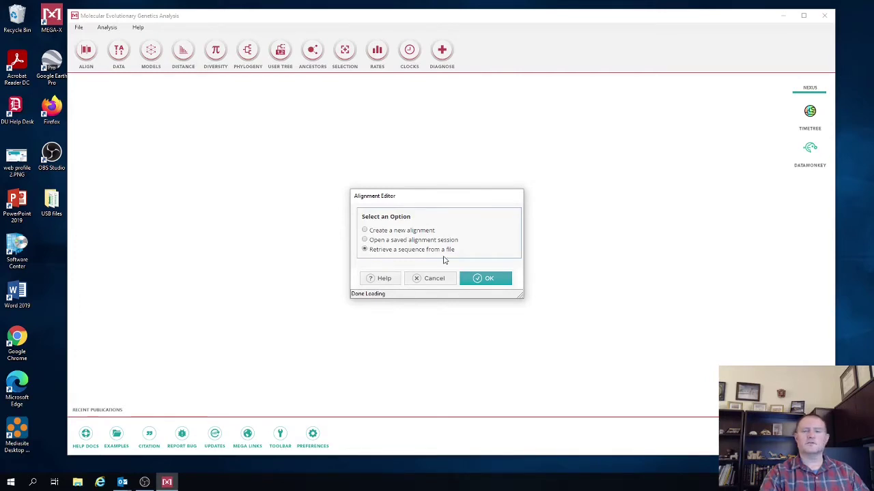
click(487, 278)
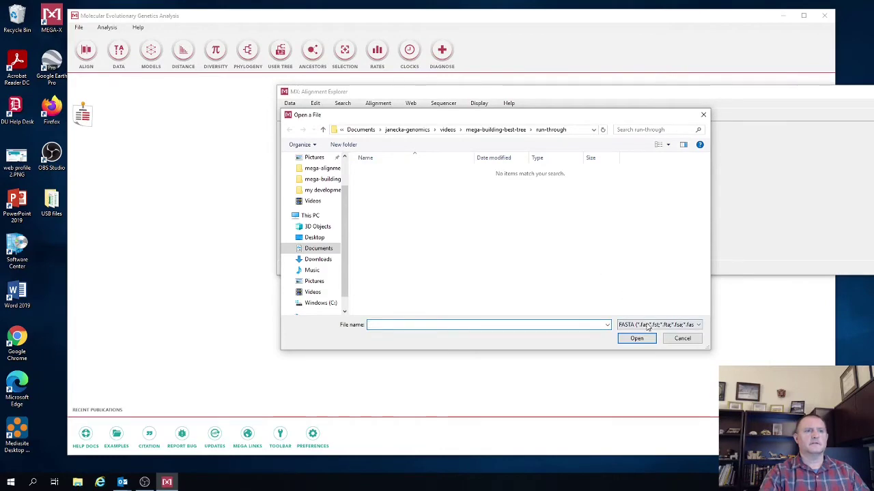
Step: Select hif1a-mrna-v2-aligned.fas in mega-building-best-tree with the FASTA file type
click(491, 133)
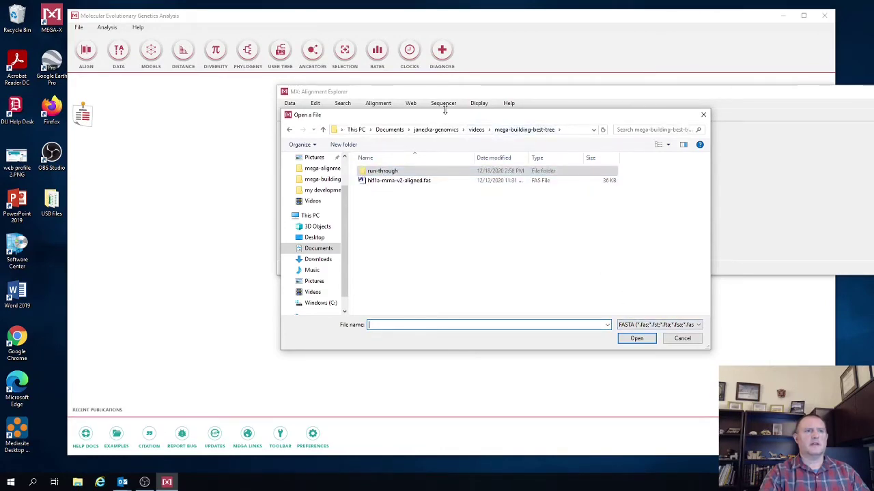
drag(453, 121, 379, 87)
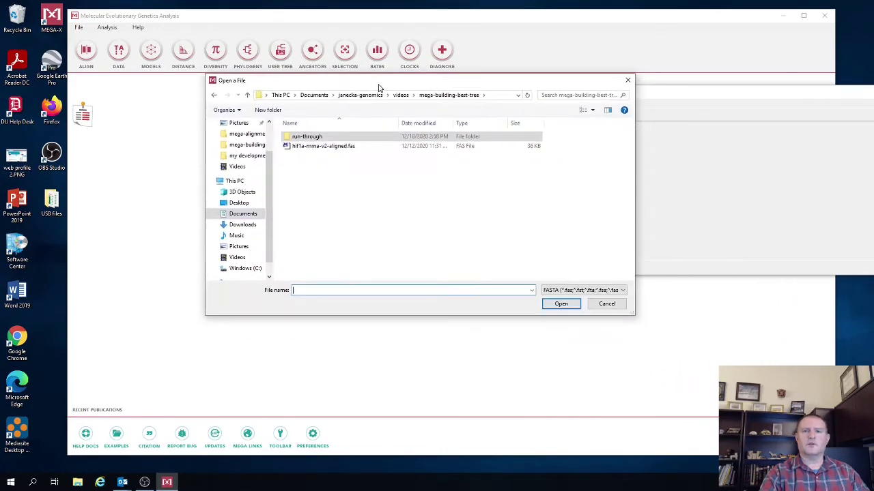
click(337, 148)
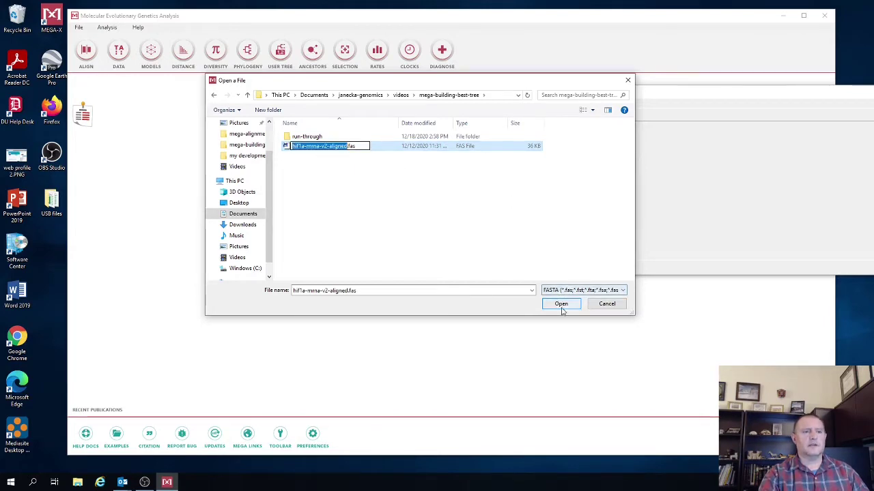
click(620, 295)
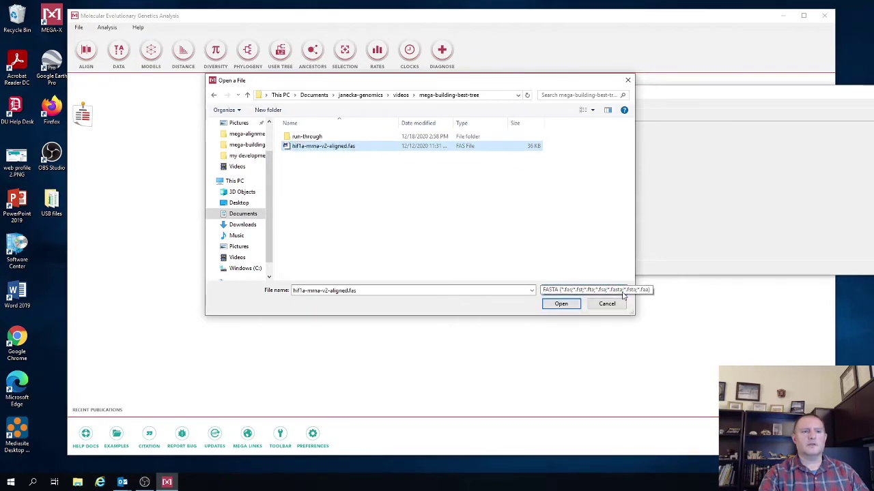
click(621, 295)
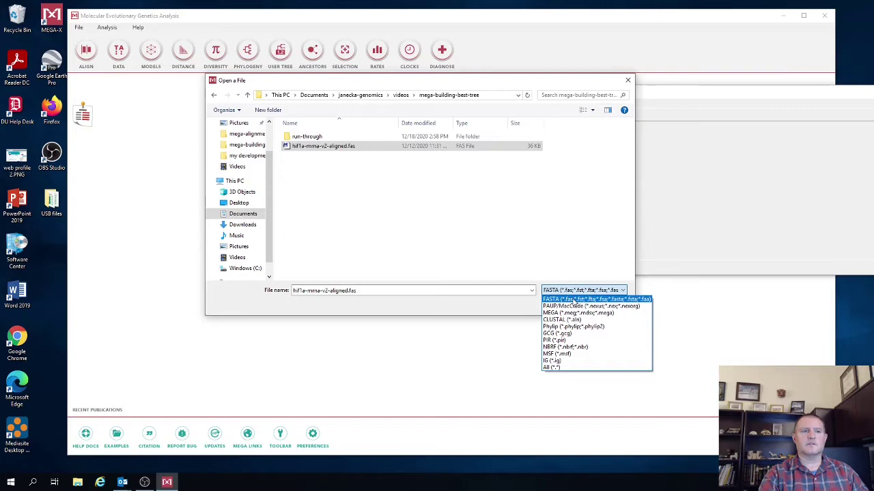
click(556, 298)
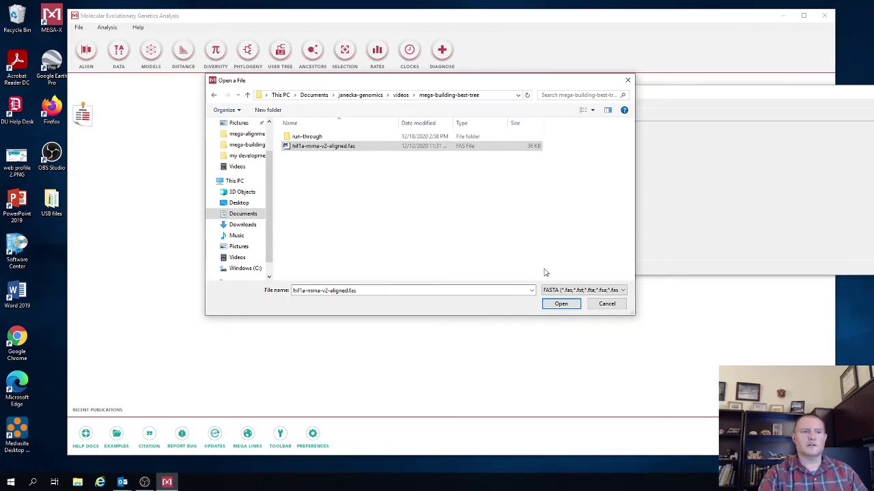
Step: Load hif1a-mrna-v2-aligned.fas into Alignment Explorer and scroll across the five sequences
click(571, 305)
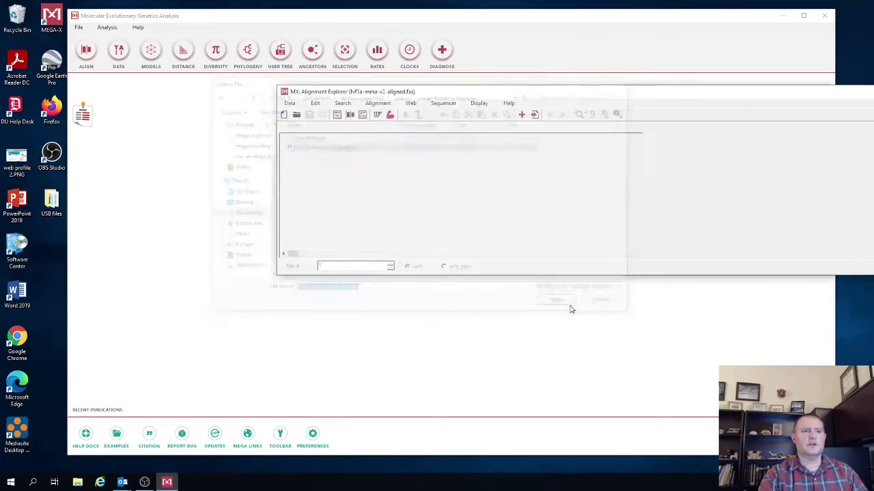
drag(483, 96, 300, 101)
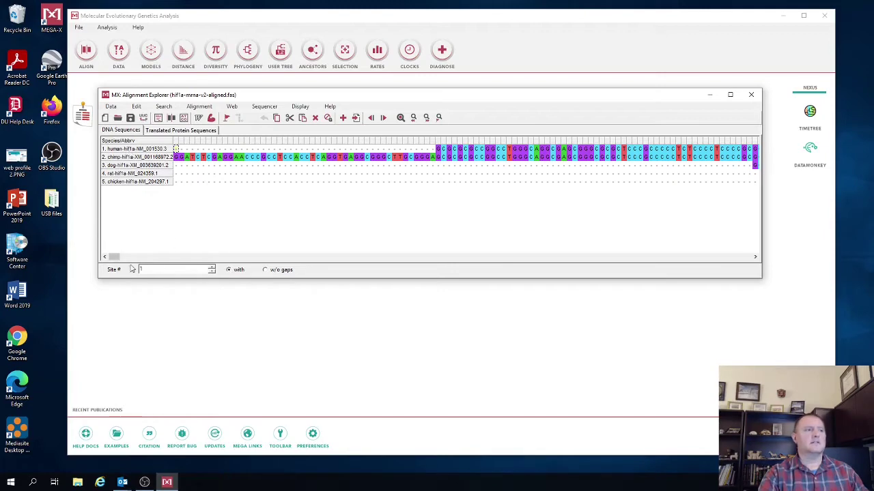
mouse_move(112, 256)
mouse_down()
mouse_move(398, 253)
mouse_move(601, 269)
mouse_move(592, 270)
mouse_move(544, 266)
mouse_move(552, 256)
mouse_move(614, 258)
mouse_move(570, 256)
mouse_up()
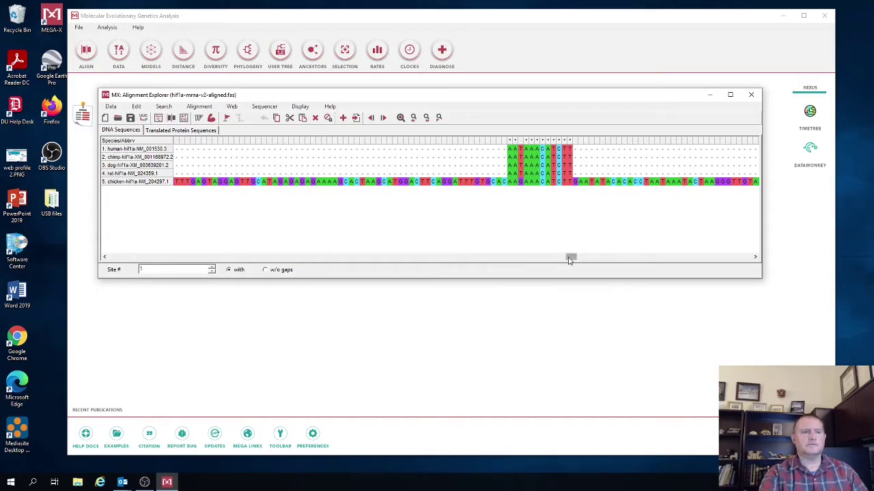
Step: Scroll the alignment back to its start and move Alignment Explorer lower
drag(569, 256, 113, 258)
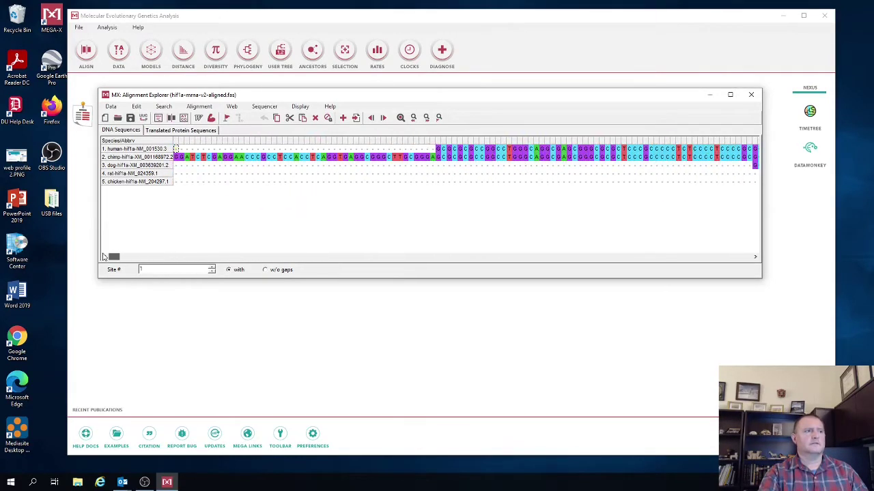
drag(302, 96, 299, 145)
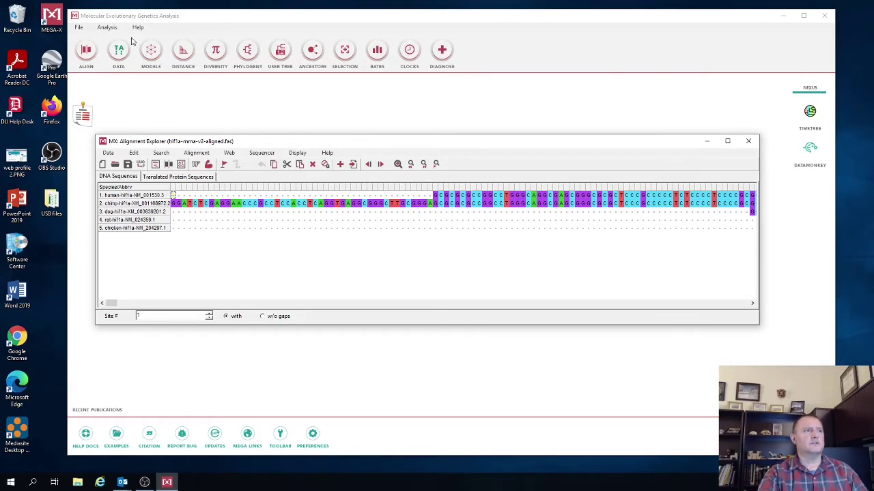
Step: Launch Find Best DNA/Protein Models (ML) on hif1a-mrna-v2-aligned.fas
click(151, 51)
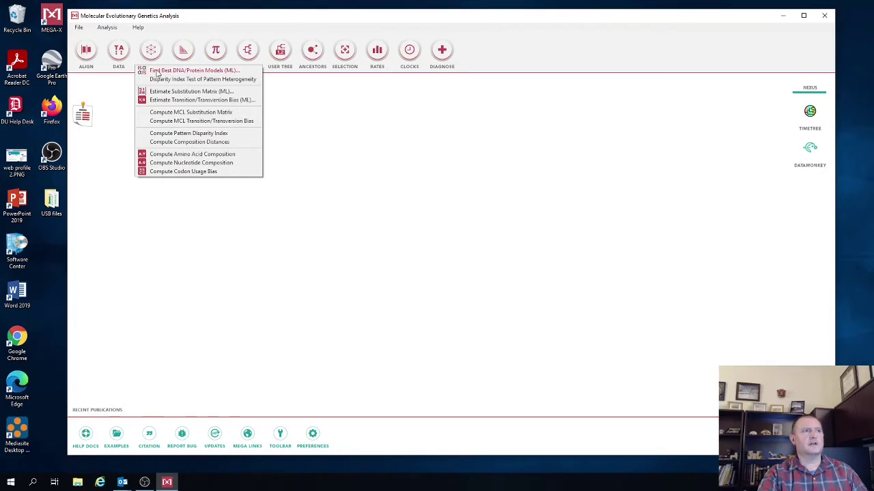
click(157, 72)
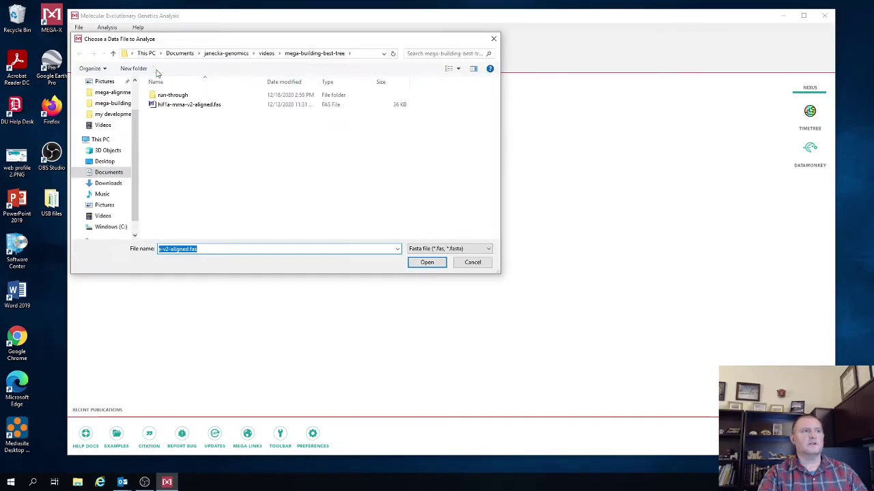
click(203, 106)
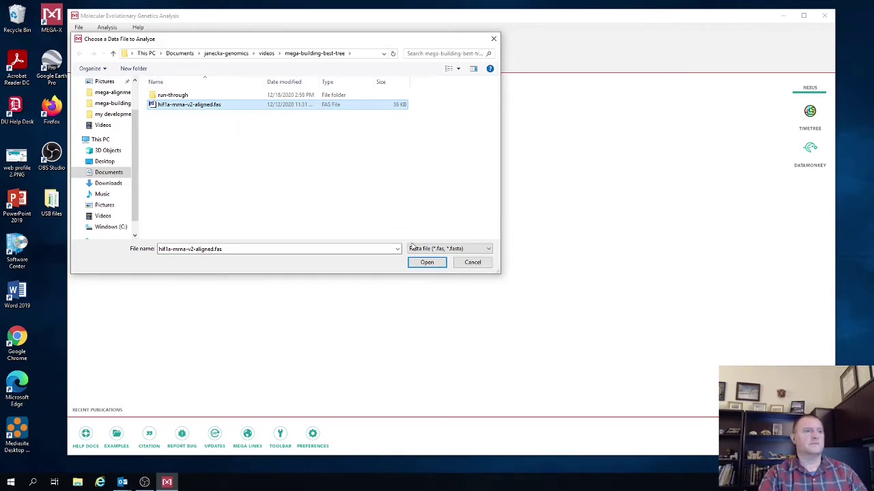
click(425, 263)
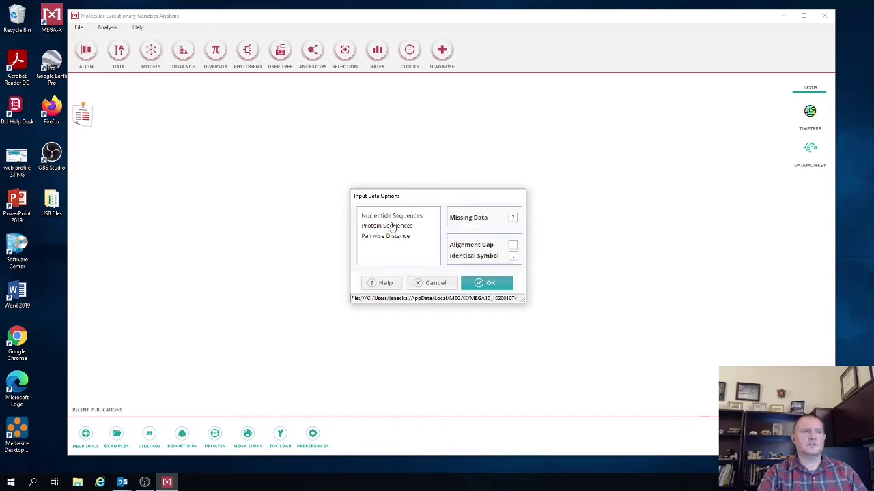
Step: Mark the data as nucleotide sequences with N as missing data, keep the gap symbol, and confirm
drag(414, 203, 400, 177)
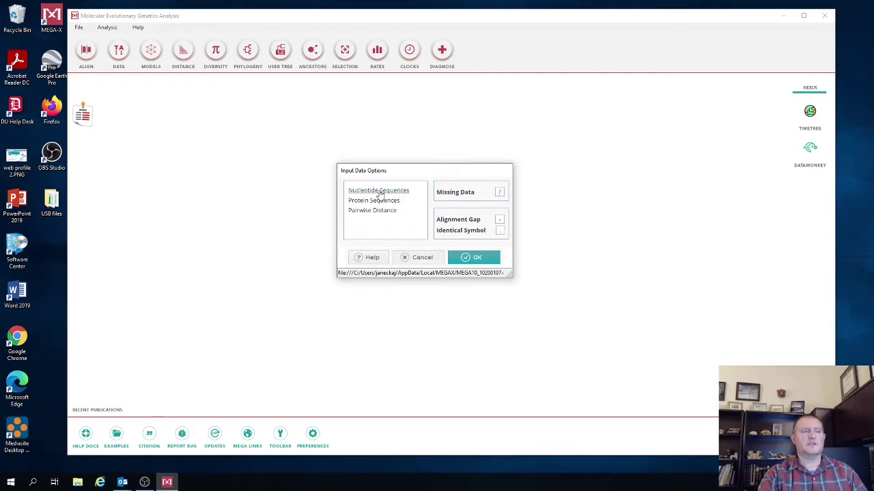
click(380, 193)
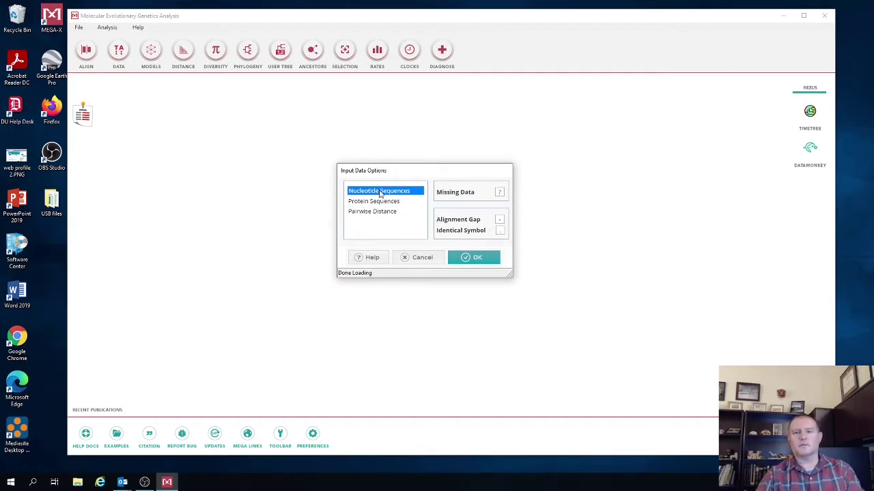
double_click(501, 193)
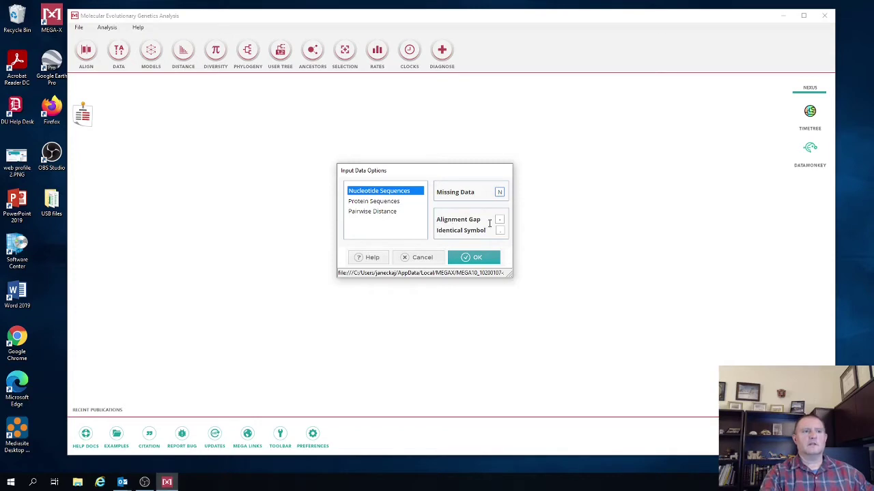
double_click(501, 220)
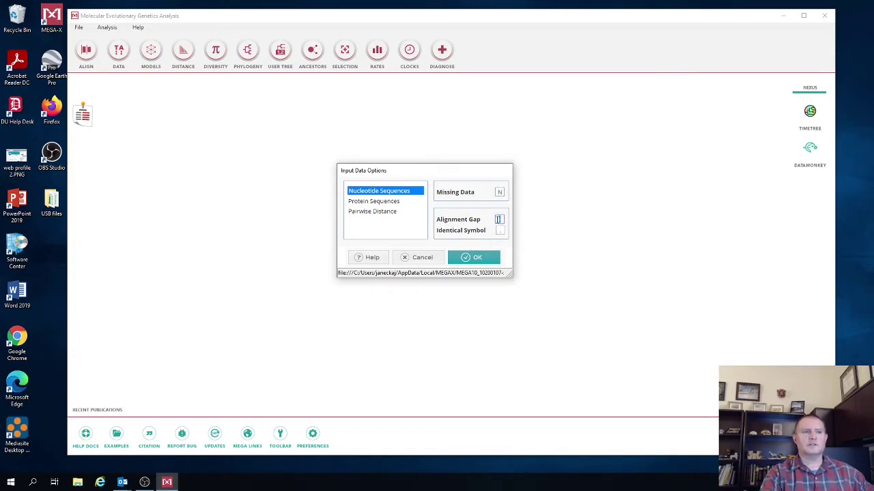
click(482, 259)
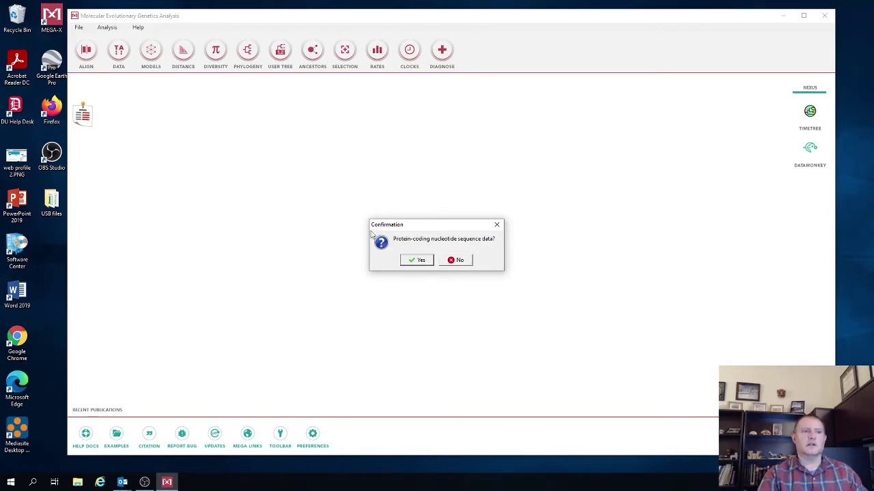
Step: Declare the data non-coding and run the ML search on the active file (partial deletion, 95%, 4 threads)
click(460, 261)
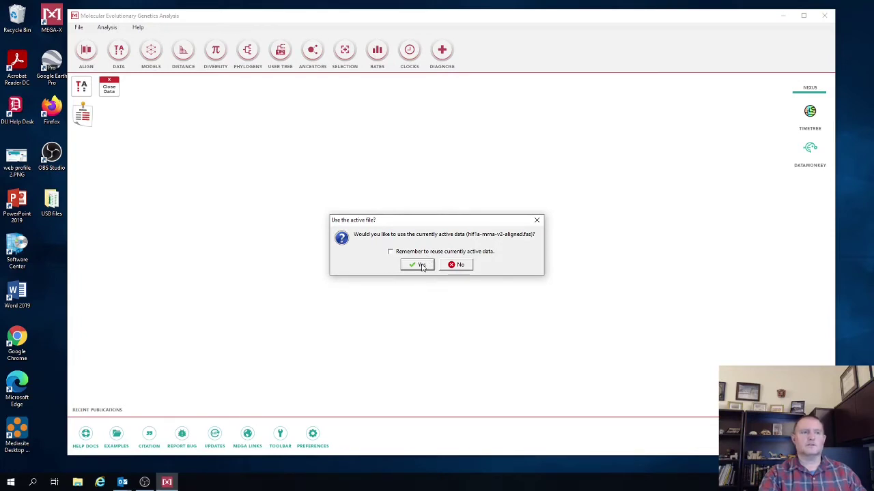
click(422, 267)
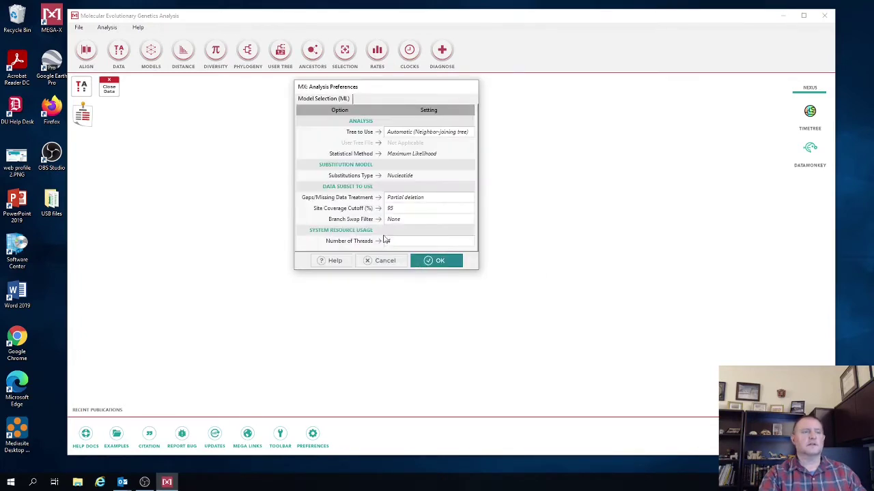
drag(380, 91, 478, 109)
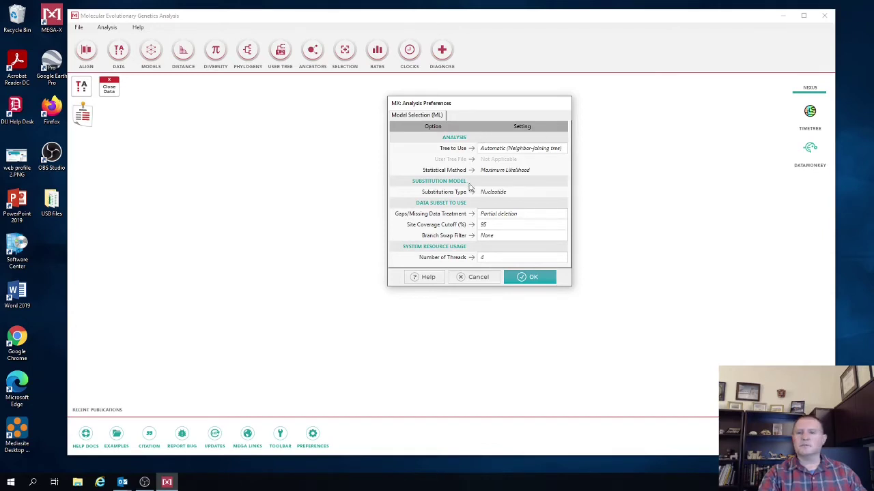
click(532, 278)
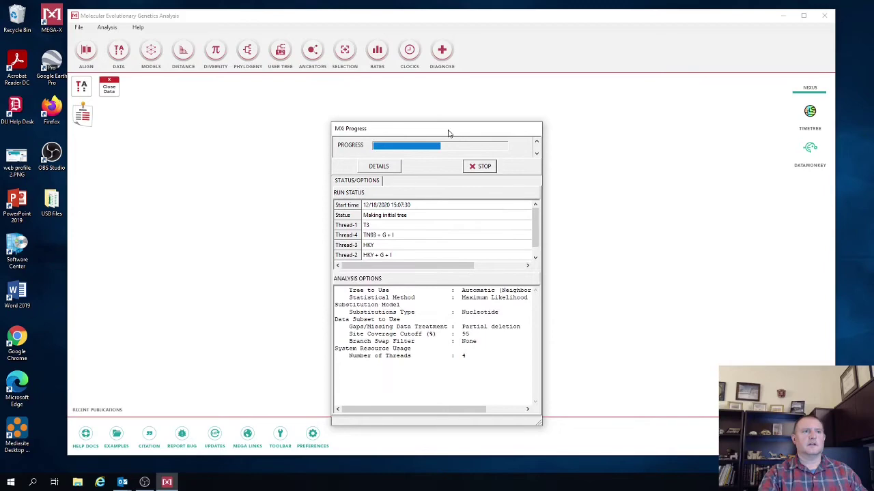
drag(448, 131, 449, 89)
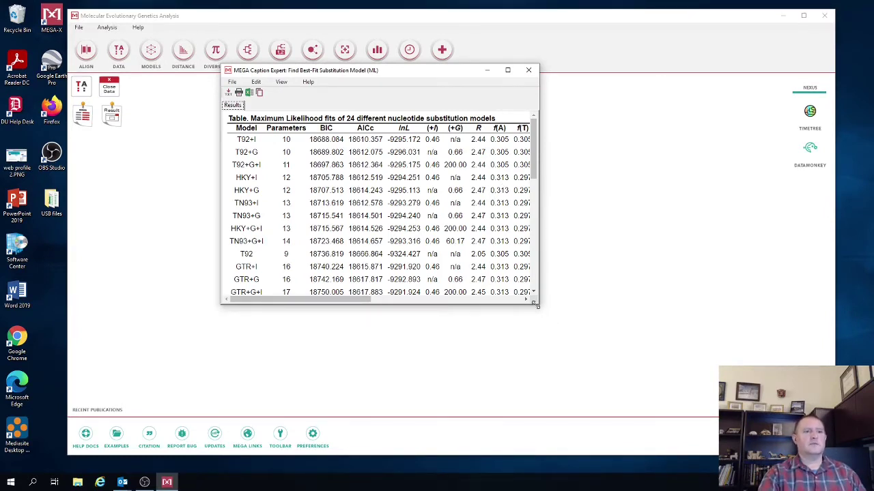
drag(538, 303, 798, 403)
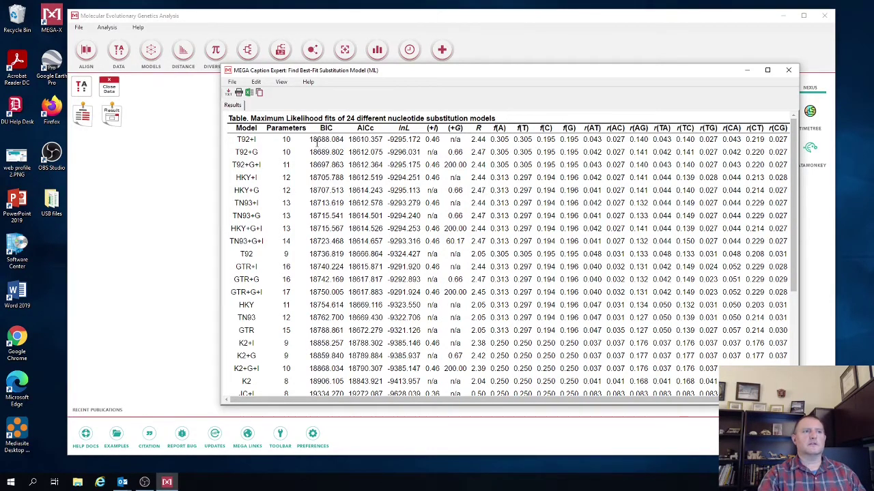
double_click(311, 139)
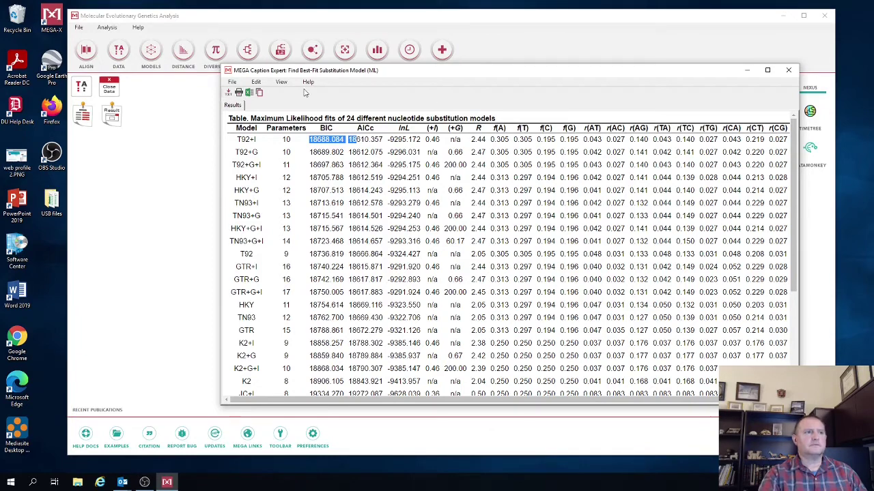
click(253, 139)
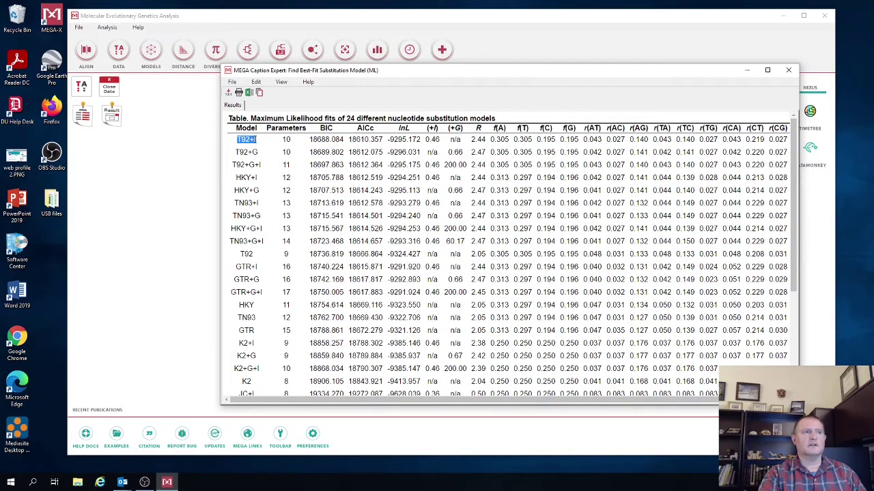
click(253, 139)
Step: Widen the Caption Expert results window and scroll through the caption notes and back
drag(795, 220, 795, 322)
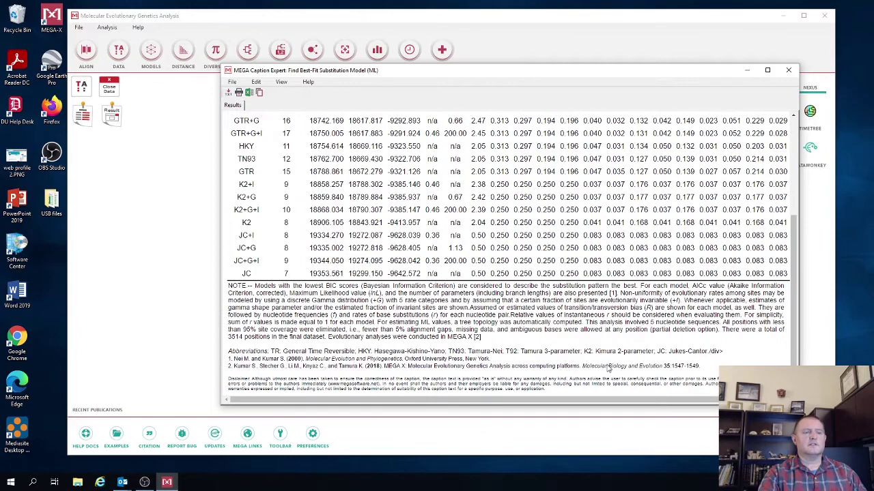
drag(213, 83, 76, 60)
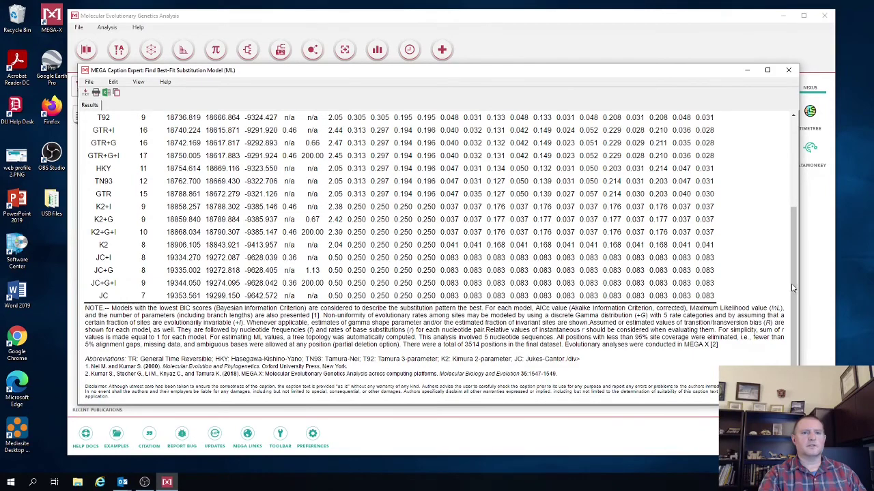
drag(793, 288, 768, 337)
drag(381, 359, 441, 359)
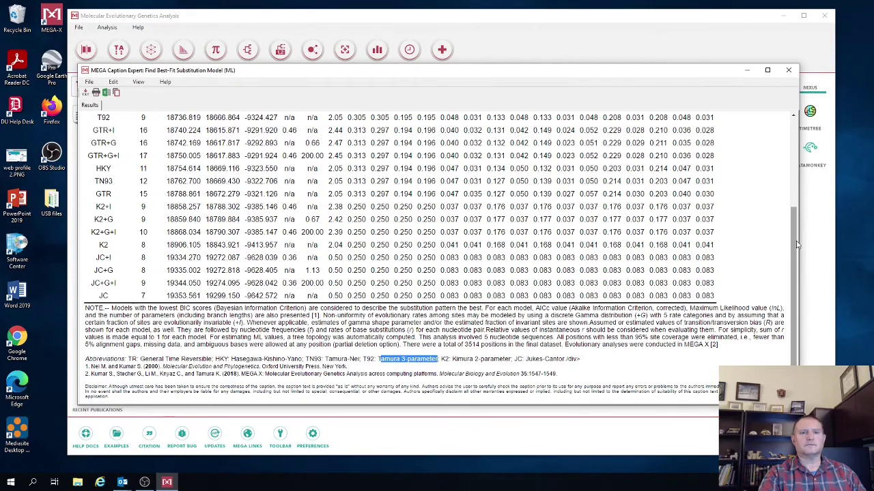
drag(797, 246, 797, 121)
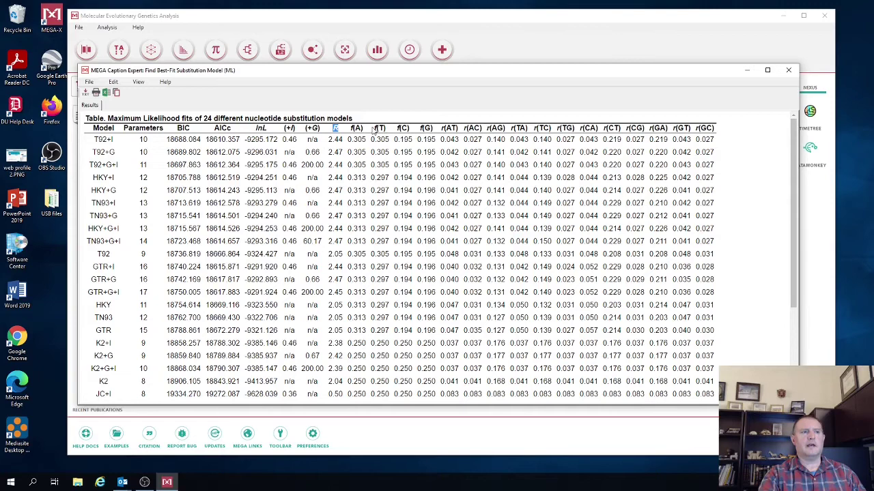
Step: Highlight the frequency and rate headings, then best model T92+I with its 0.219 r(CT) and r(GA) rates
drag(374, 128, 350, 129)
drag(409, 127, 435, 129)
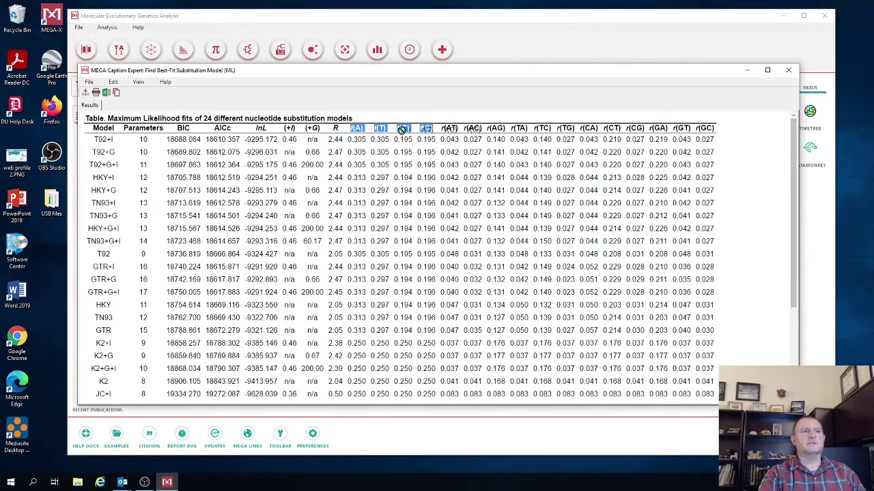
click(432, 129)
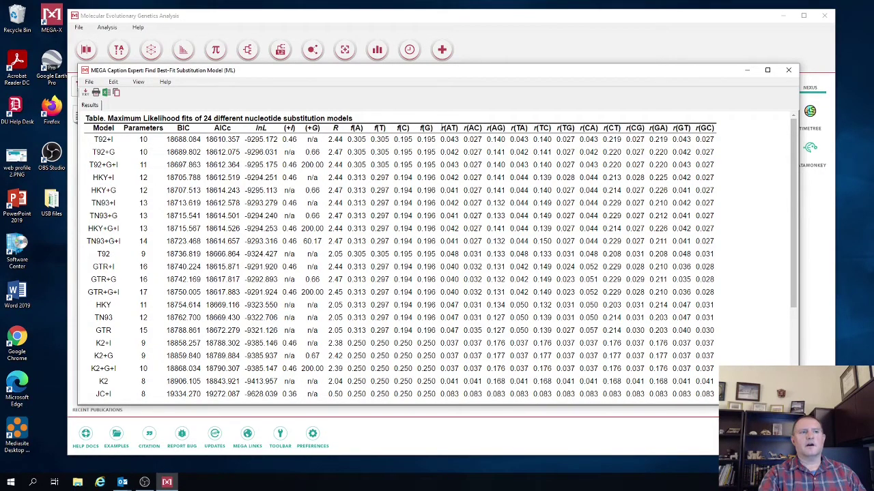
drag(440, 128, 683, 133)
click(529, 134)
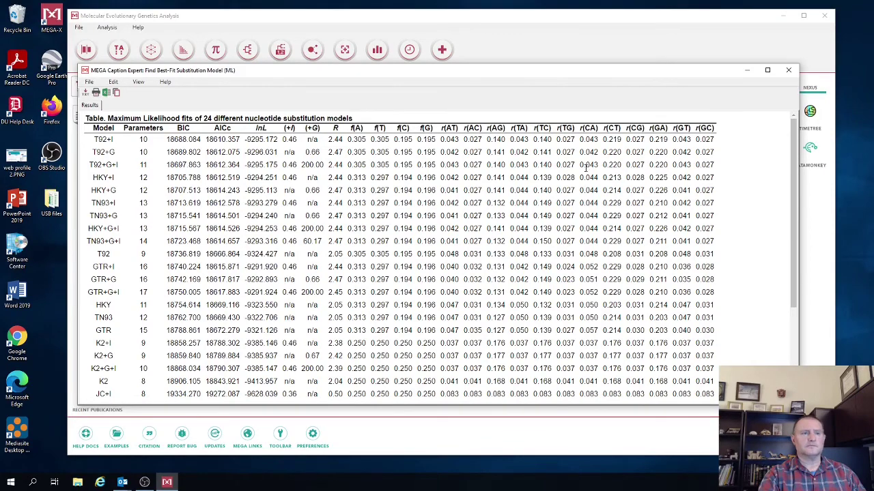
scroll(583, 168, down, 3)
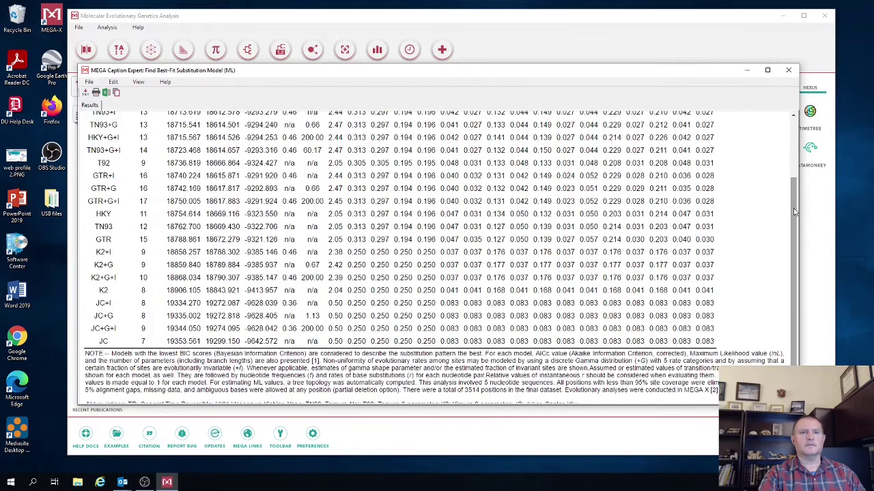
drag(792, 210, 791, 148)
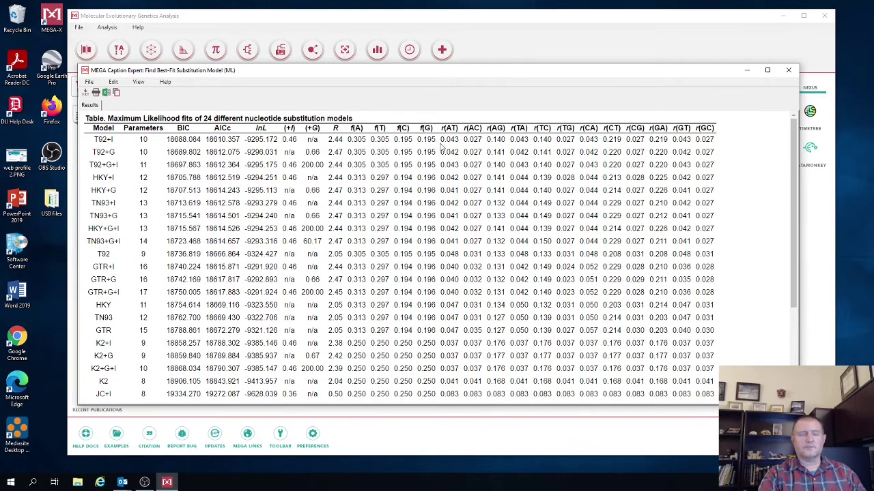
click(102, 140)
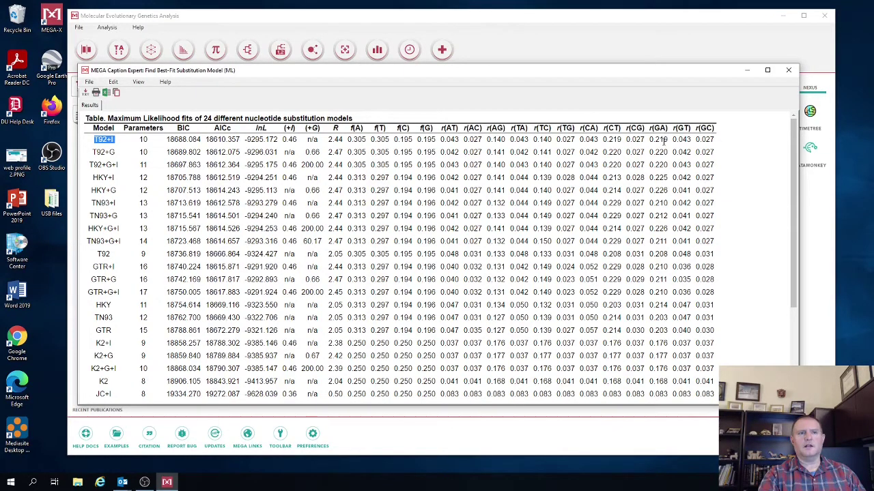
click(609, 139)
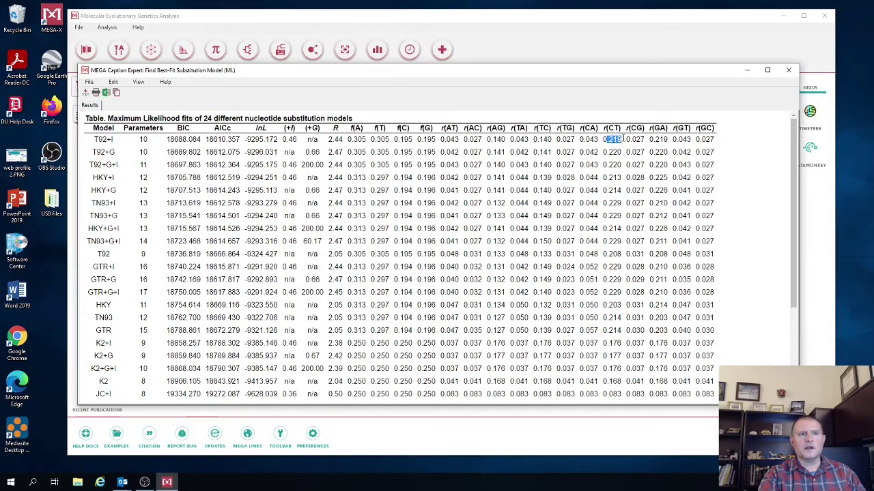
click(668, 140)
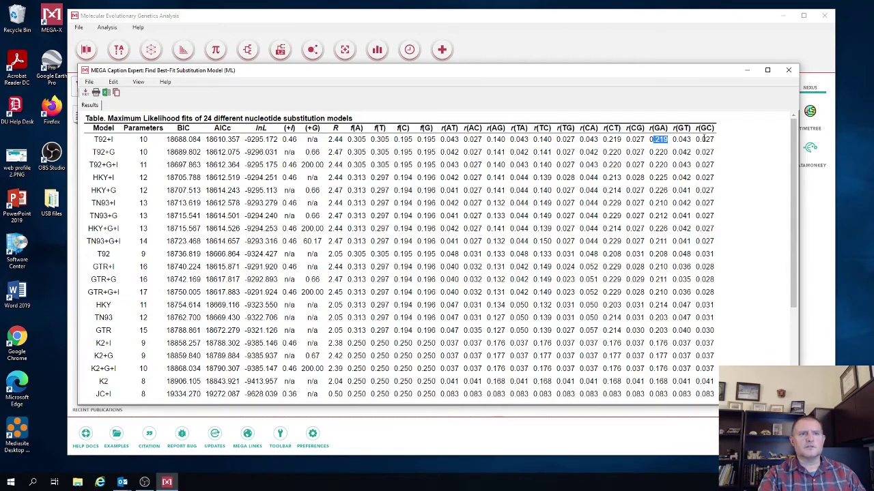
Step: Inspect JC's equal 0.250 frequencies and 0.083 rates, then shift the window up-left
scroll(786, 254, down, 1)
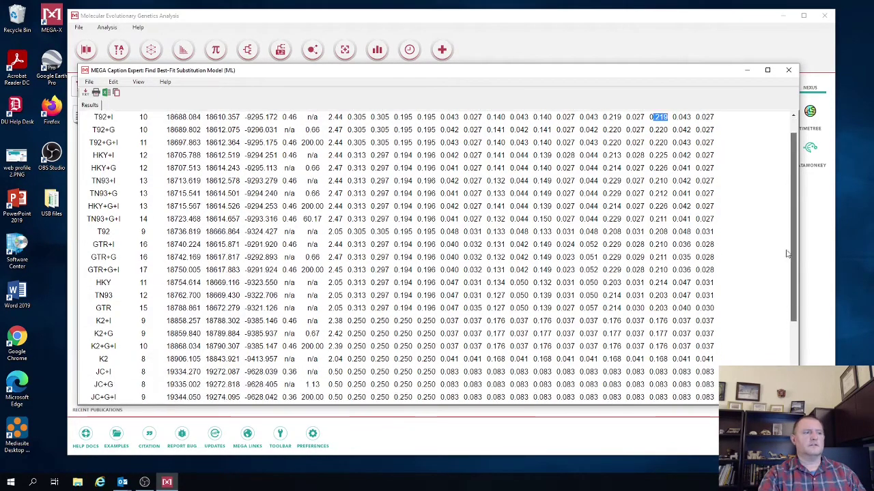
scroll(786, 254, down, 5)
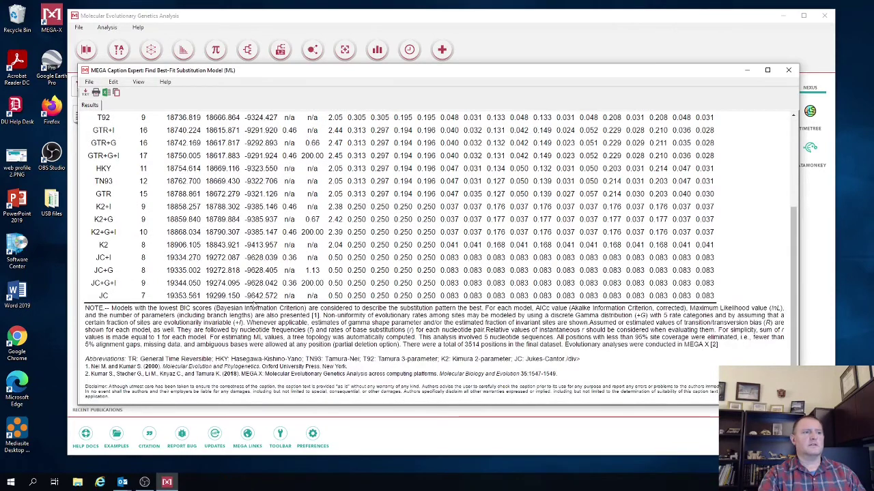
drag(723, 297, 706, 296)
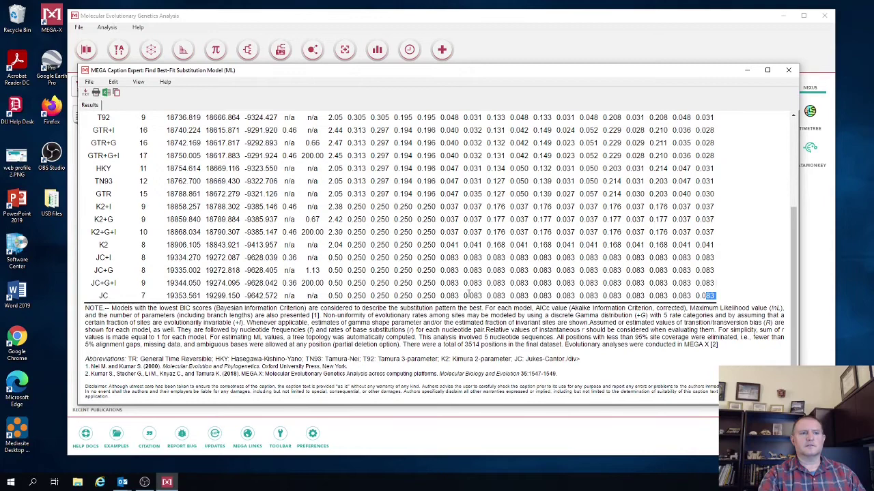
drag(469, 295, 714, 294)
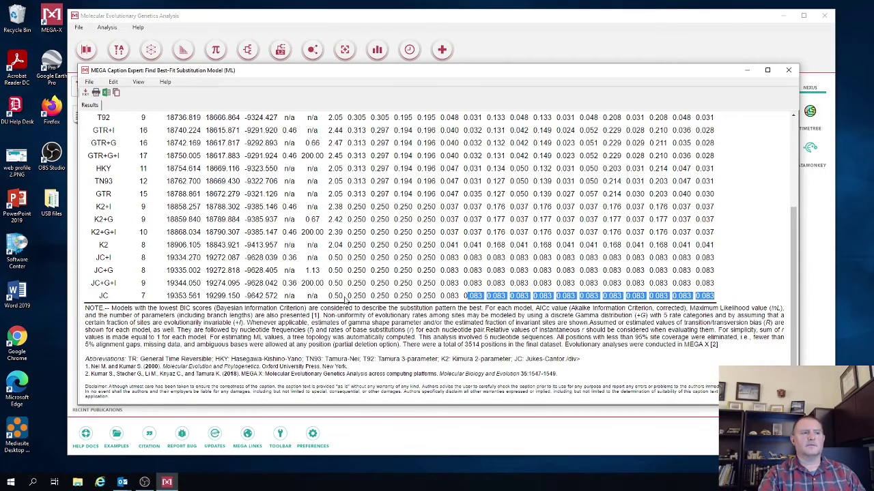
drag(347, 296, 437, 297)
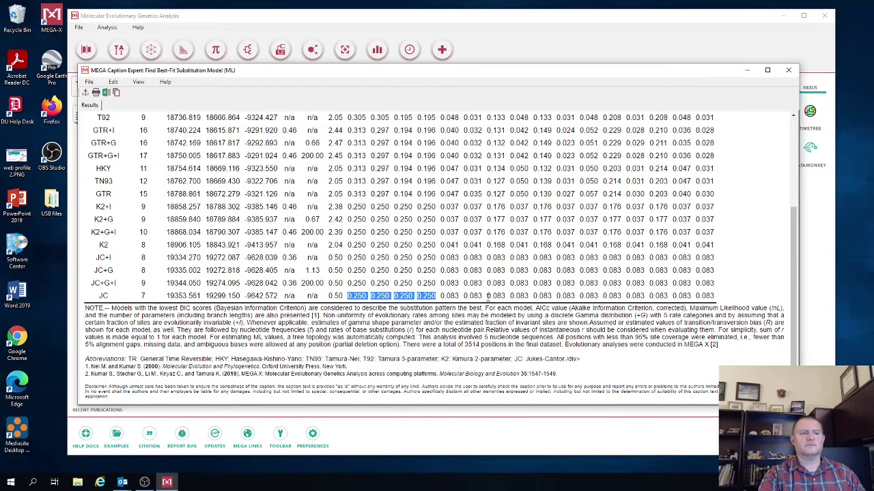
scroll(791, 273, up, 4)
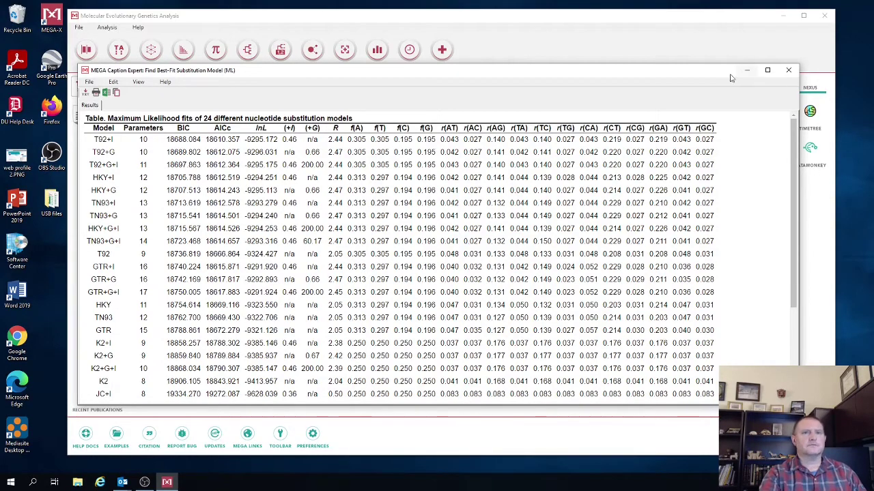
drag(311, 68, 258, 60)
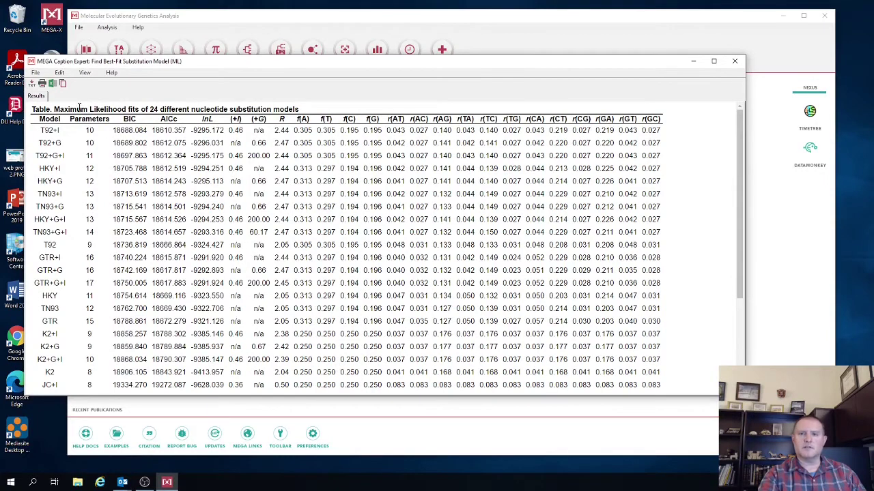
Step: Export the model results table to an XLSX workbook in Excel
click(29, 77)
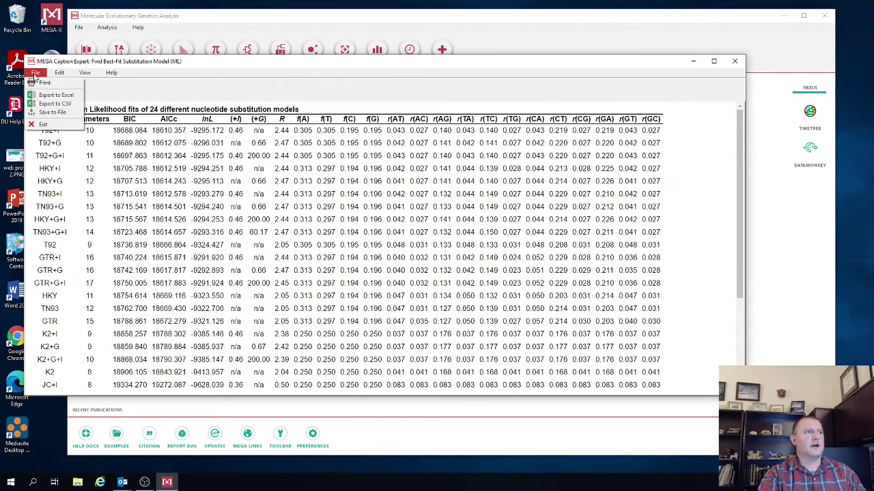
click(55, 95)
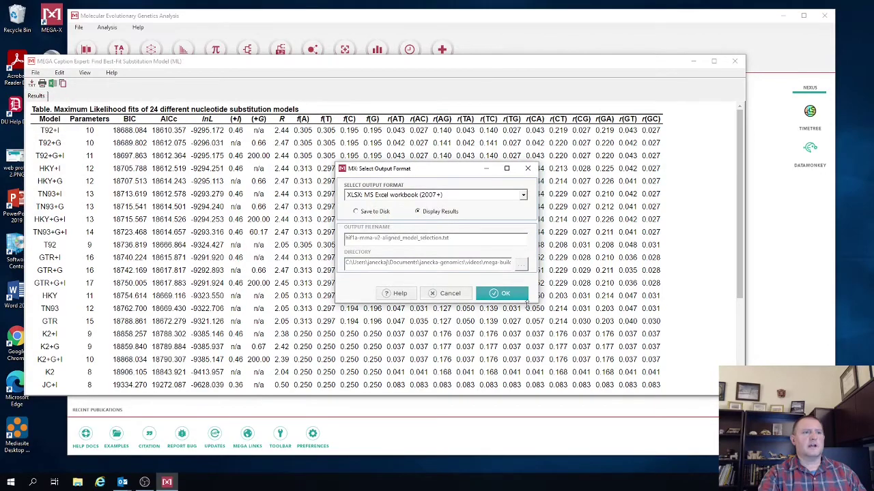
click(508, 293)
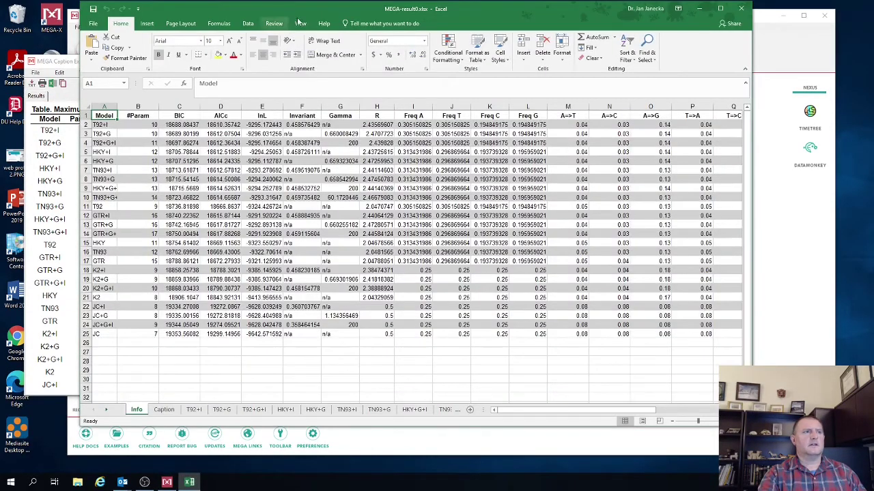
drag(310, 22, 368, 26)
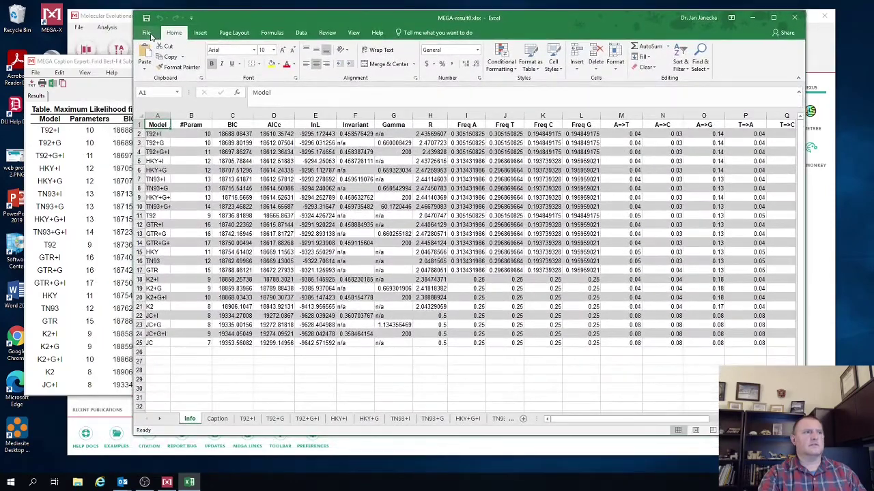
Step: Save the workbook as model-test-hif1a.xlsx in mega-building-best-tree
click(147, 34)
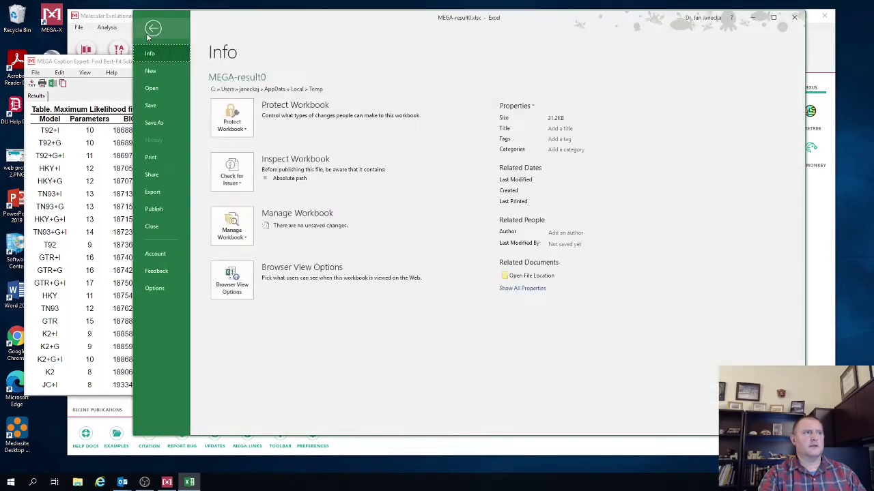
click(155, 123)
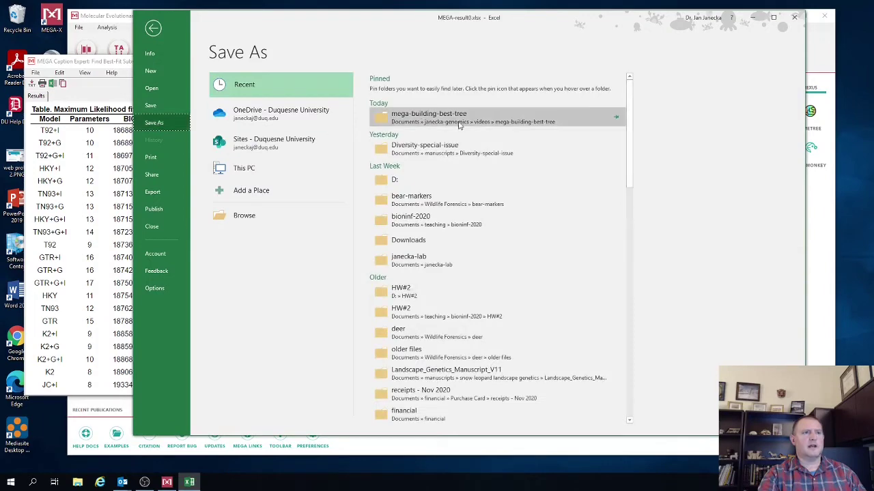
click(450, 123)
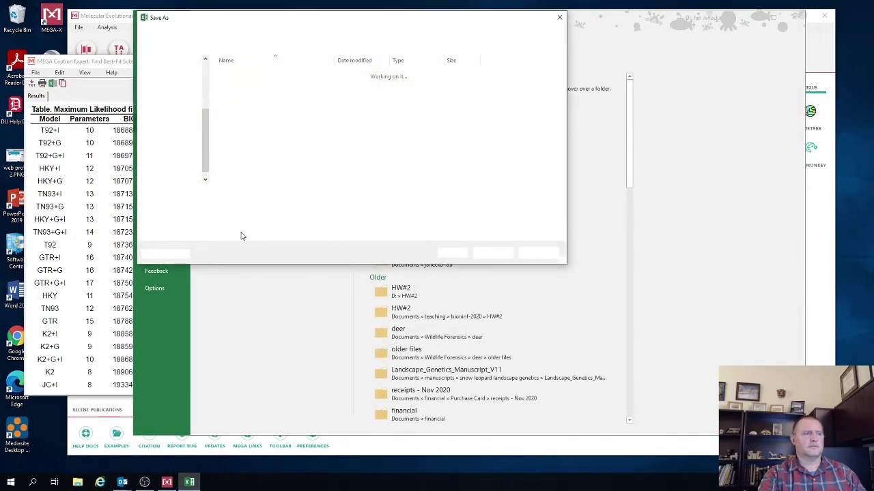
click(229, 194)
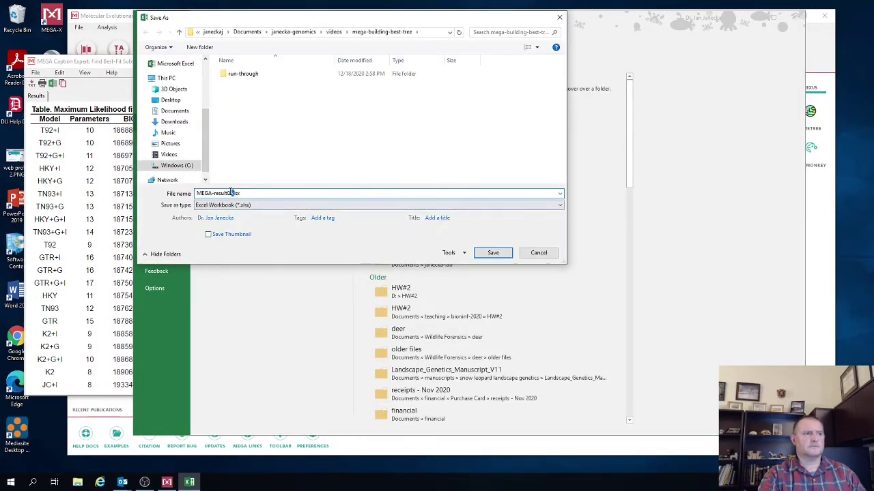
drag(230, 193, 170, 194)
text(model)
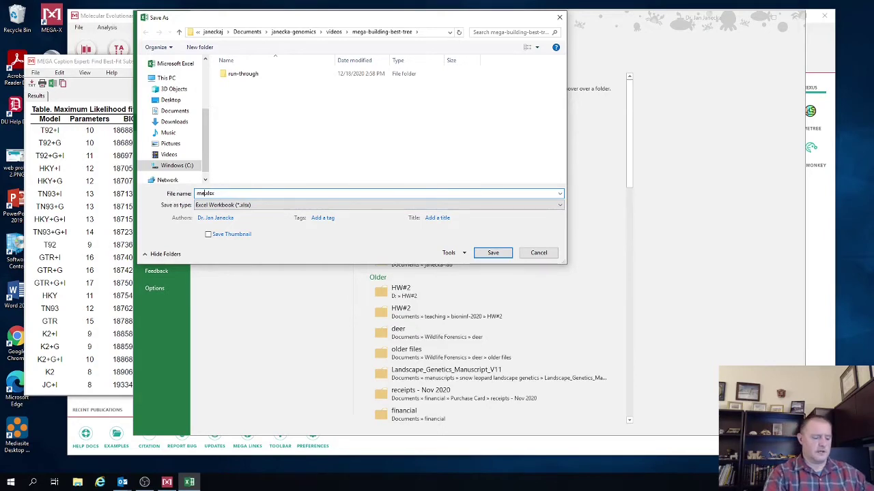
text(-test)
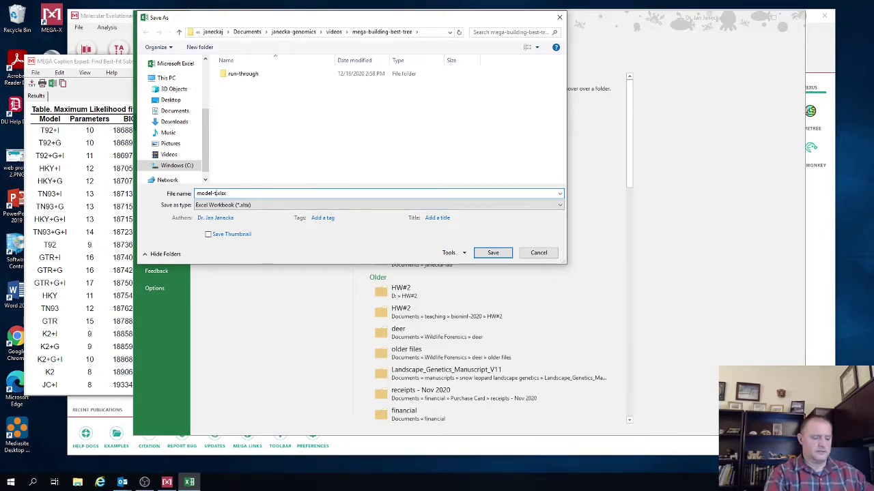
text(-)
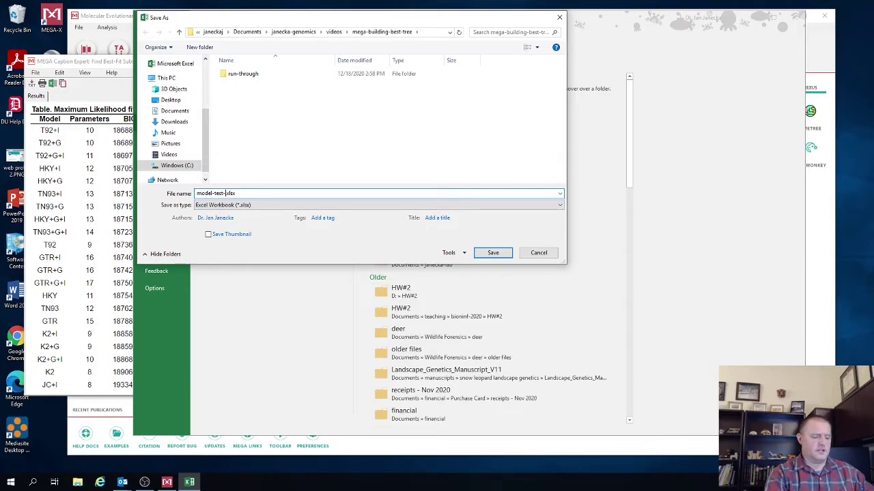
text(hif)
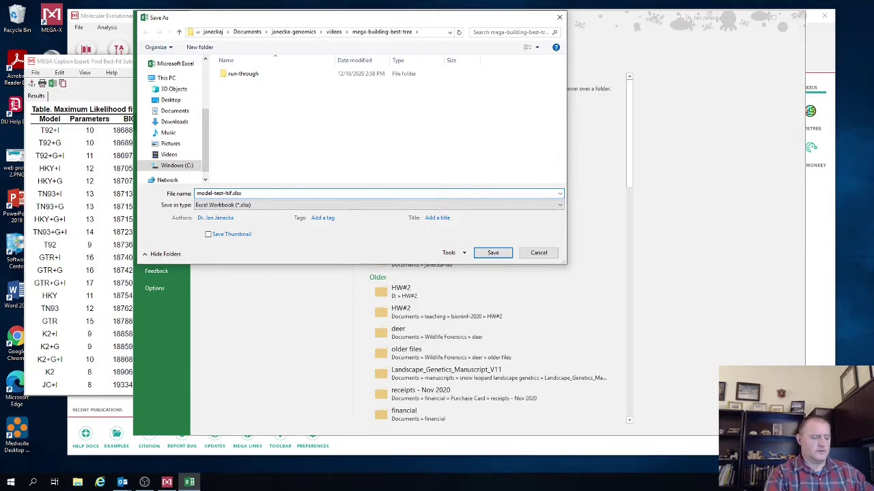
text(1a)
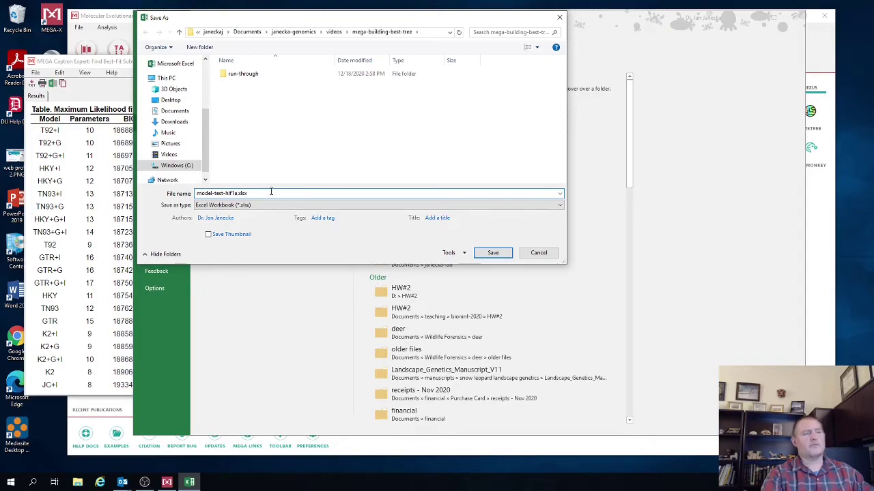
click(507, 257)
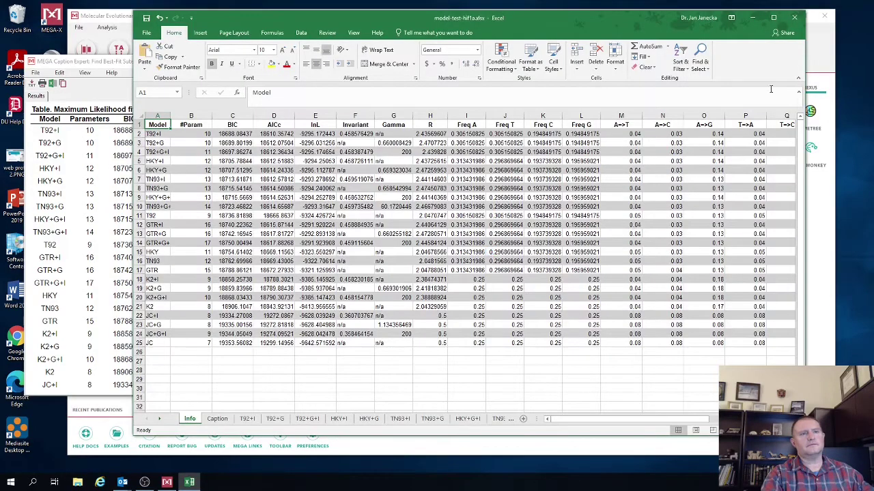
Step: Close the model-test workbook and highlight the best-fit model T92+I and its meaning
click(793, 17)
drag(239, 63, 230, 71)
drag(34, 136, 53, 136)
scroll(736, 205, down, 5)
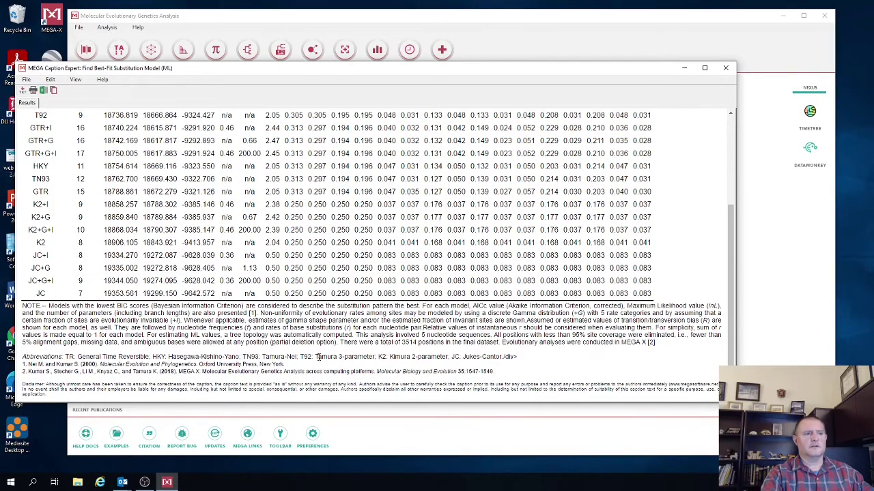
drag(315, 357, 388, 357)
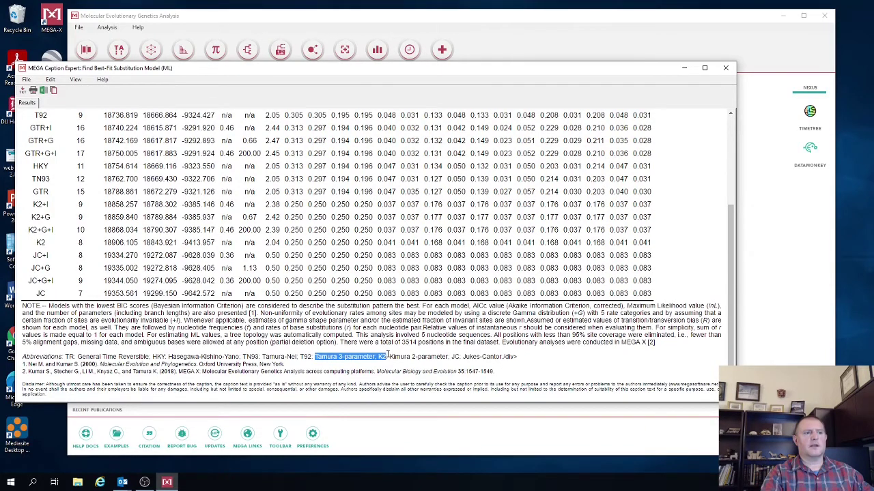
Step: Close the model-test caption and start constructing a Maximum Likelihood tree
click(726, 68)
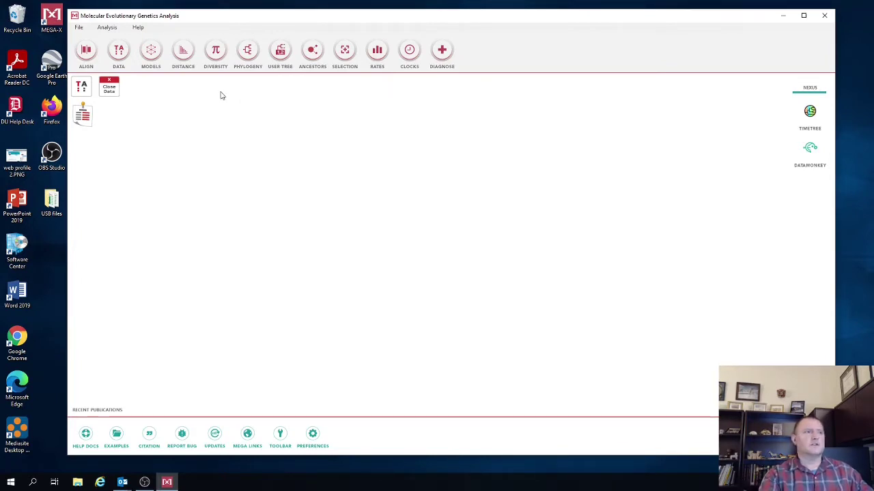
click(248, 60)
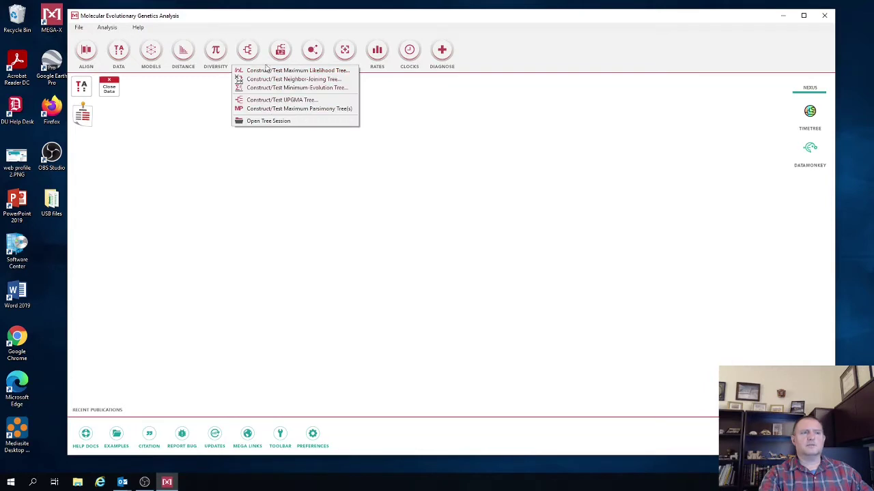
click(312, 71)
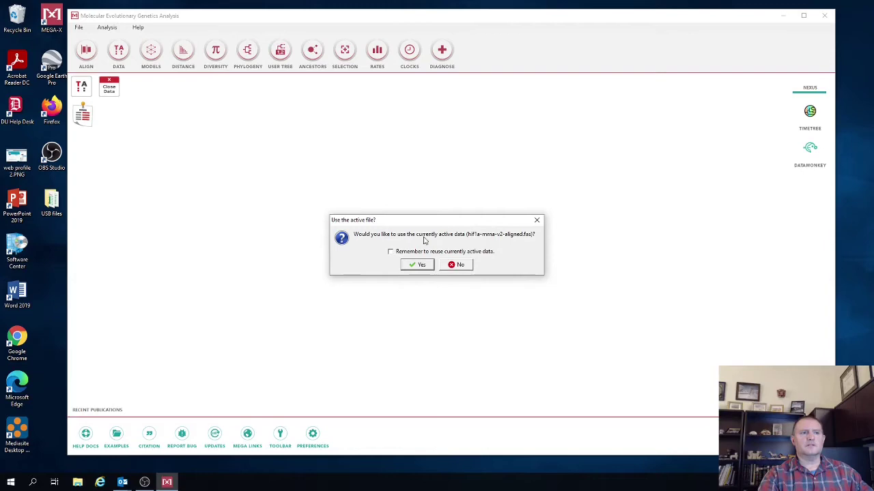
Step: Use the active hif1a alignment and confirm 100 bootstrap replications in the ML preferences
click(412, 265)
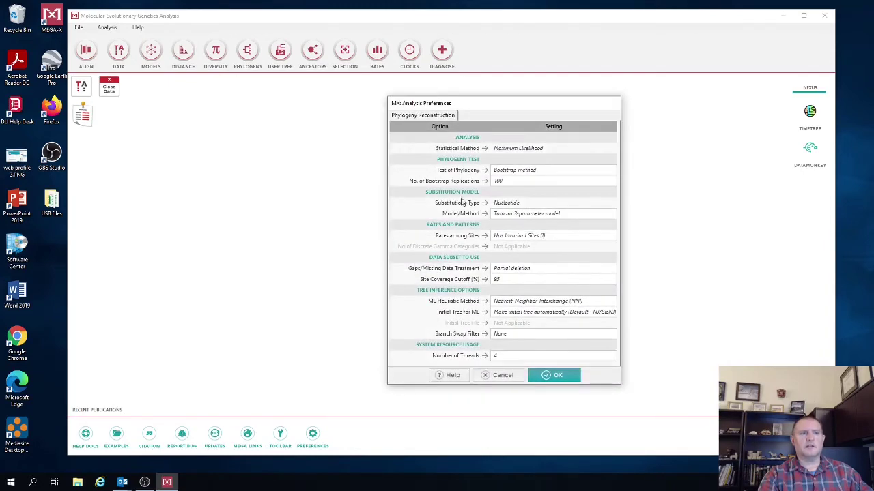
drag(513, 110, 437, 82)
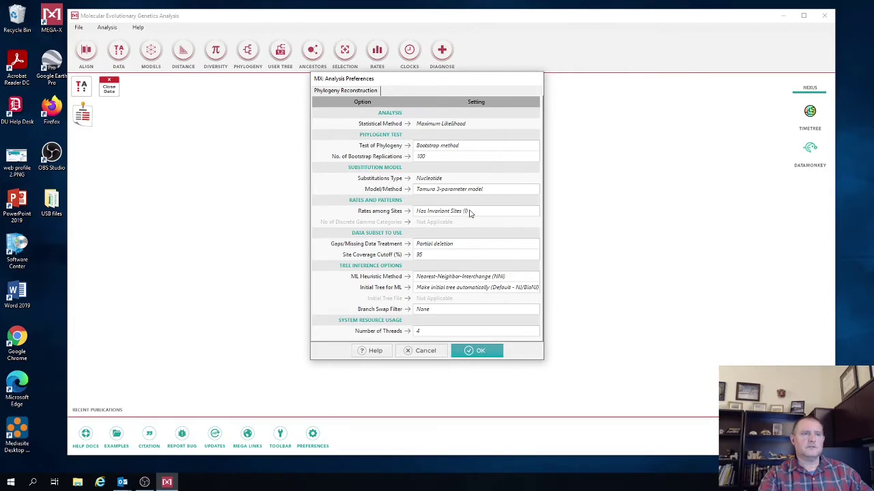
click(430, 158)
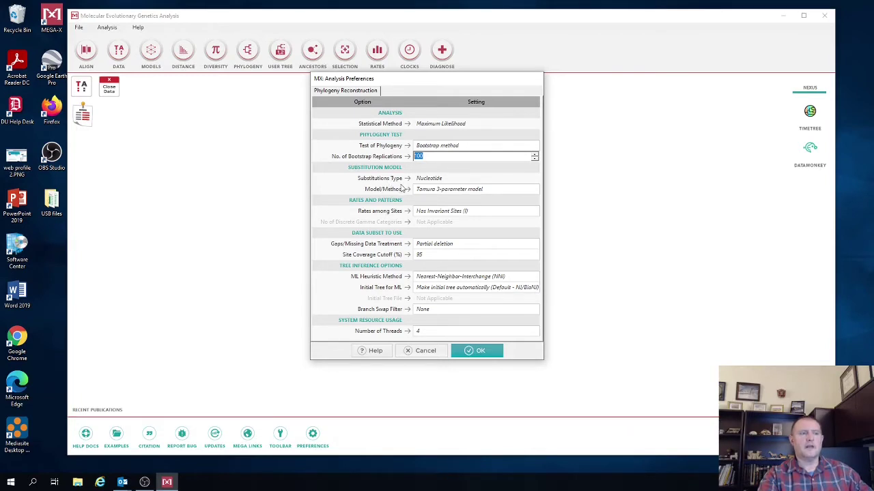
Step: Run the ML bootstrap with Tamura 3-parameter, Has Invariant Sites (I) and Partial deletion
click(528, 191)
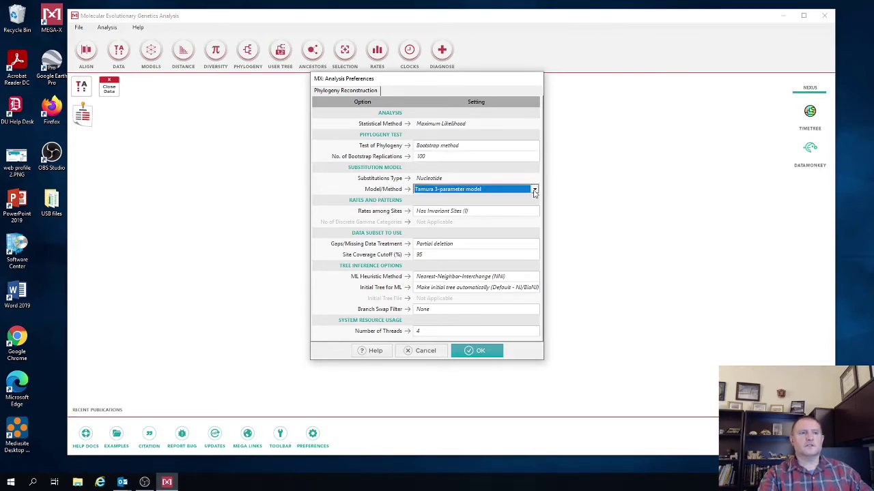
click(535, 192)
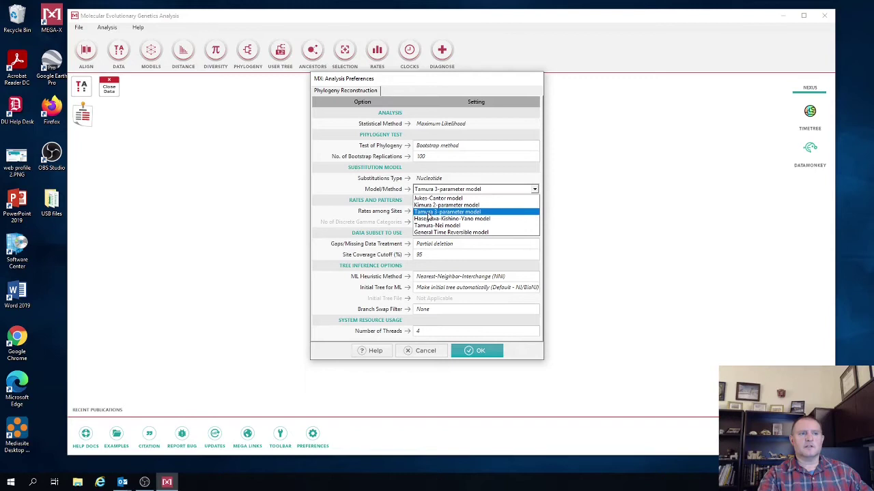
click(456, 212)
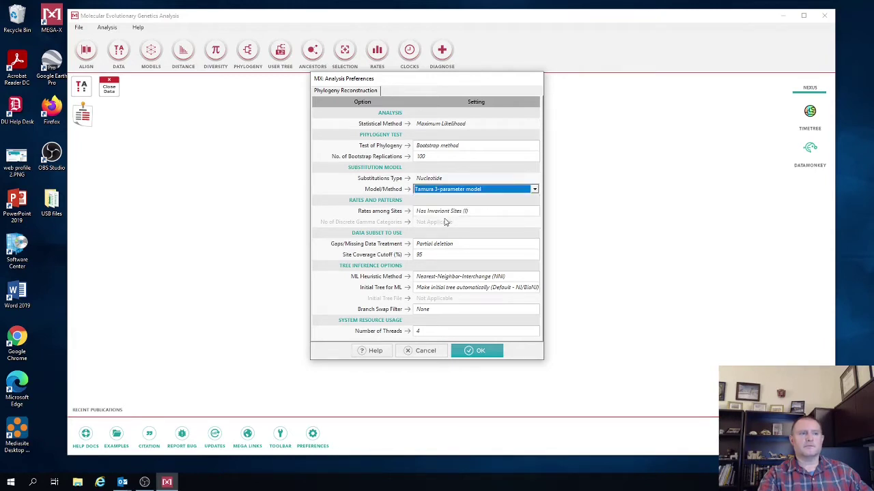
click(471, 215)
click(534, 212)
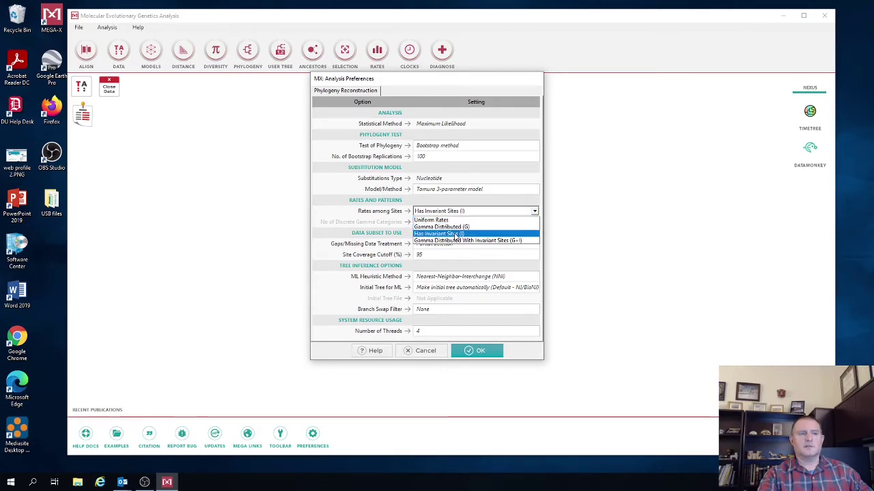
click(456, 235)
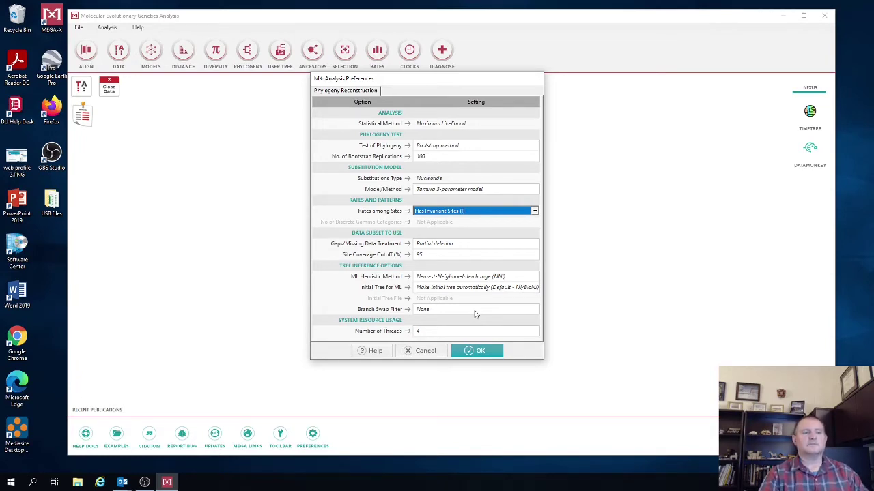
click(534, 247)
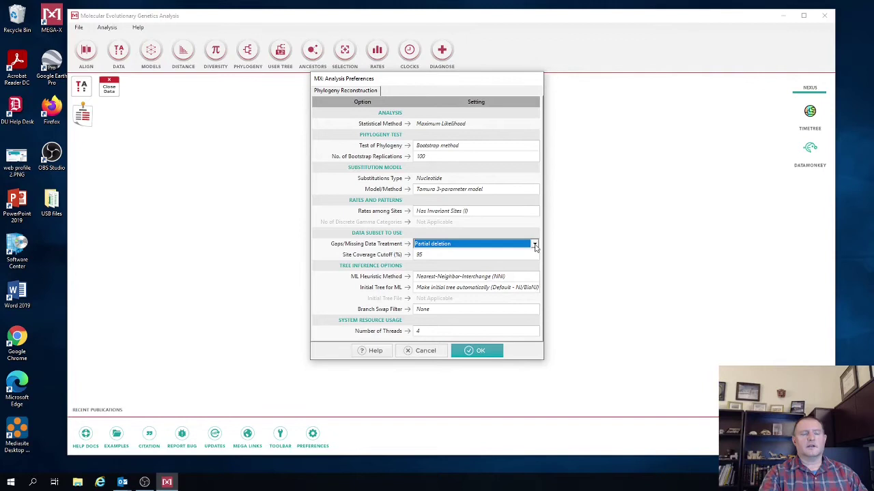
click(534, 247)
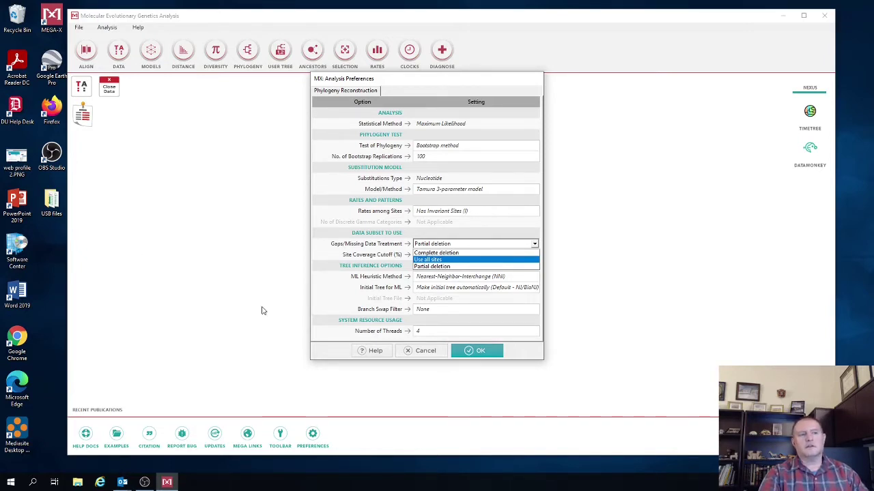
click(443, 267)
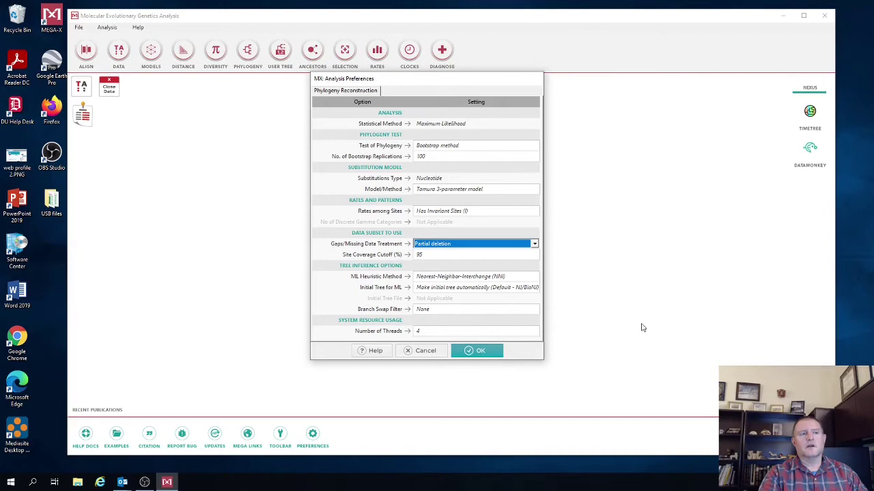
click(480, 349)
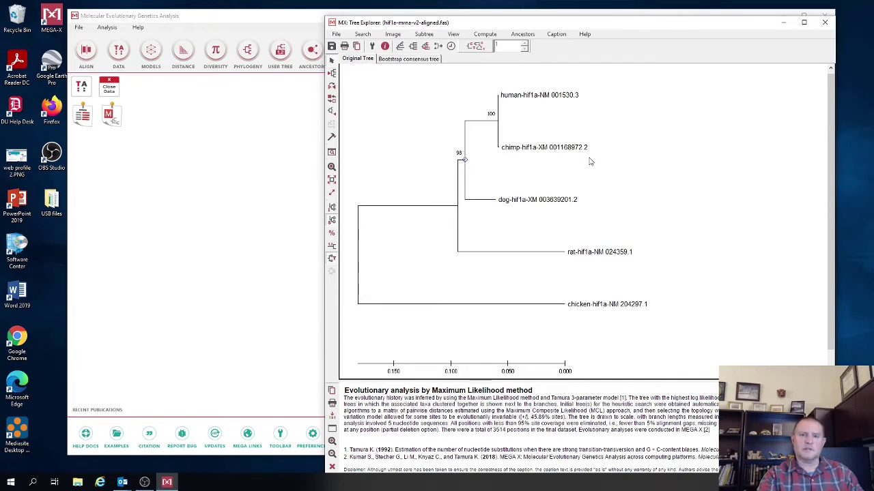
Step: With the bootstrapped tree shown, reposition its window and choose Save Current Session
drag(578, 24, 551, 25)
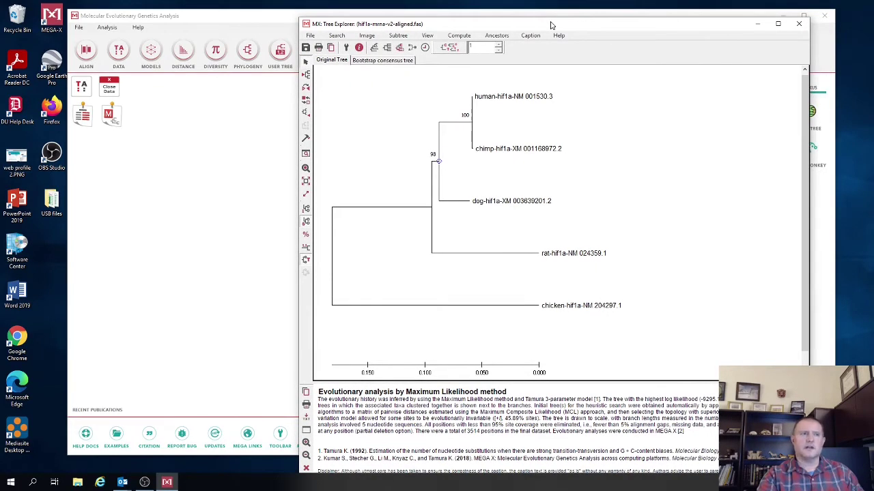
click(310, 36)
click(321, 45)
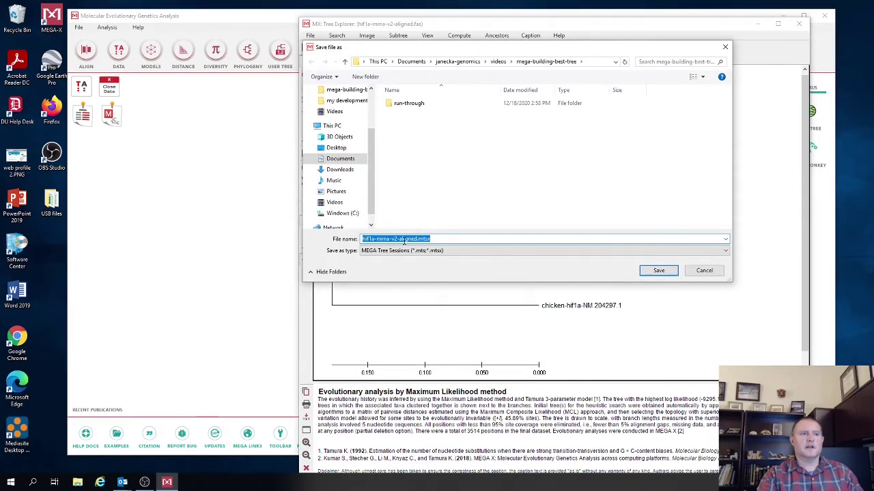
Step: Keep the name hif1a-mrna-v2-aligned.mtsx in mega-building-best-tree and save the session
drag(414, 239, 369, 238)
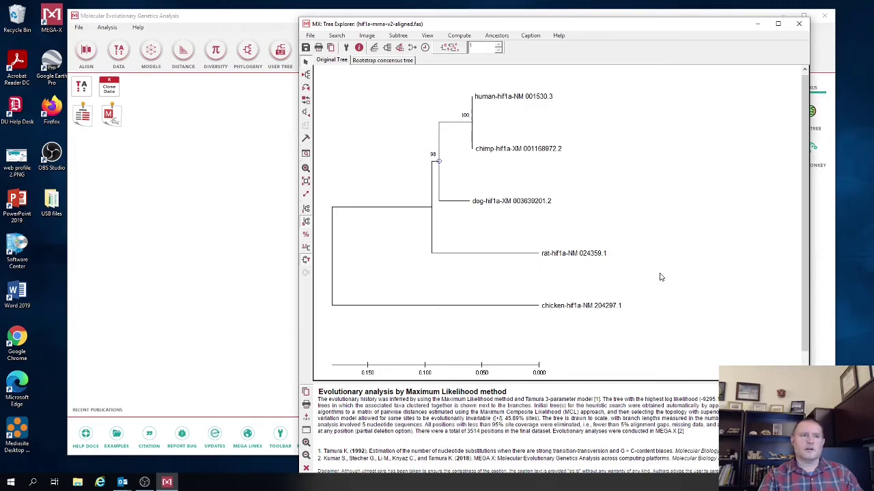
Step: Export the current tree as Newick text including branch lengths and bootstrap values
click(311, 36)
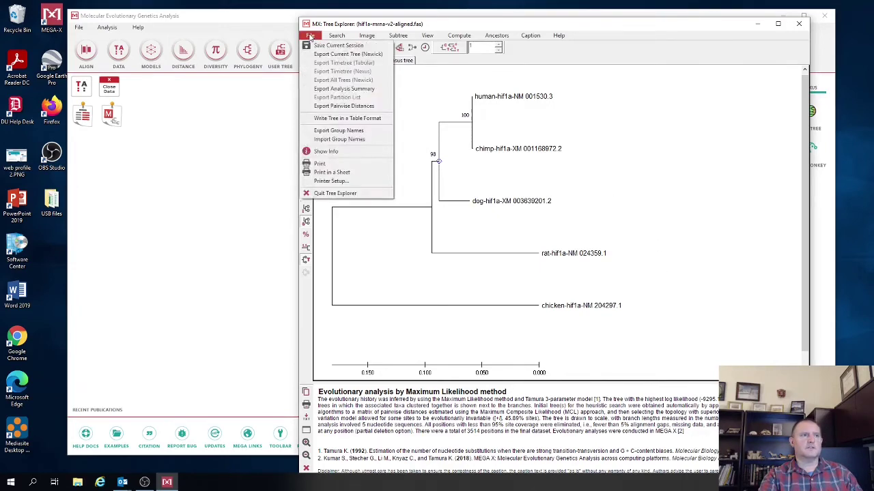
click(325, 54)
click(361, 230)
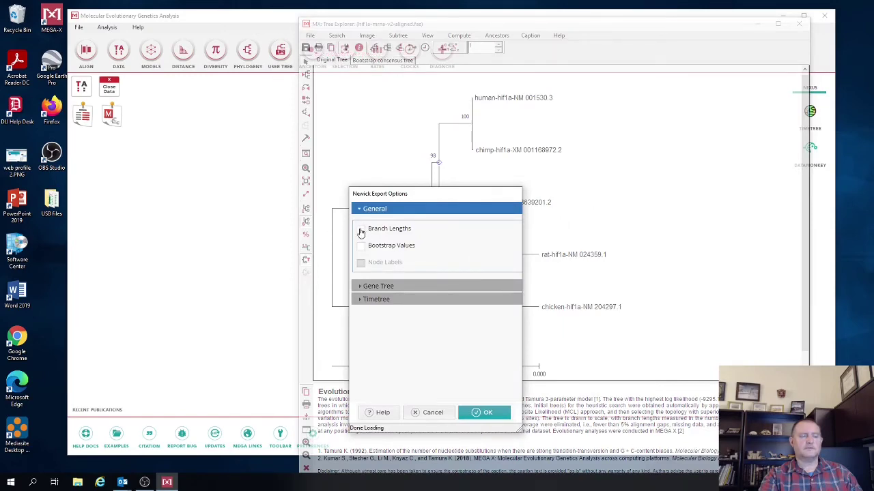
click(361, 247)
click(493, 416)
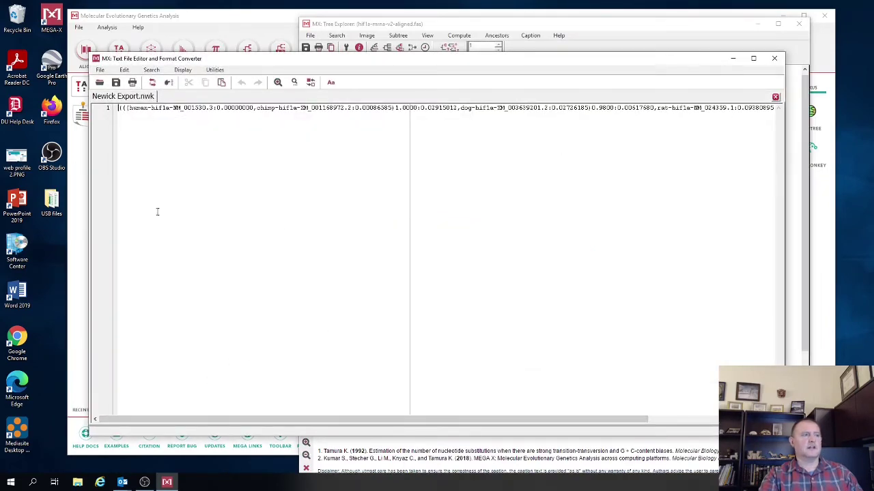
click(120, 108)
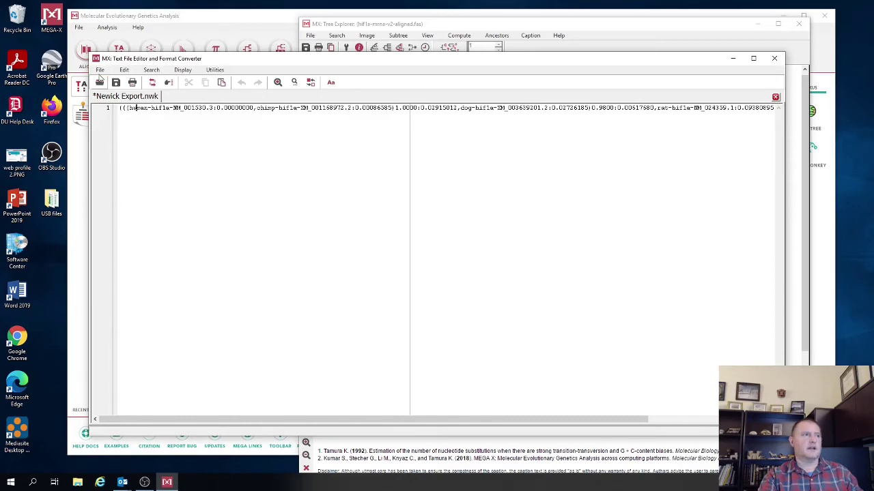
Step: Begin saving the Newick text with the save type set to All files
click(100, 71)
click(116, 134)
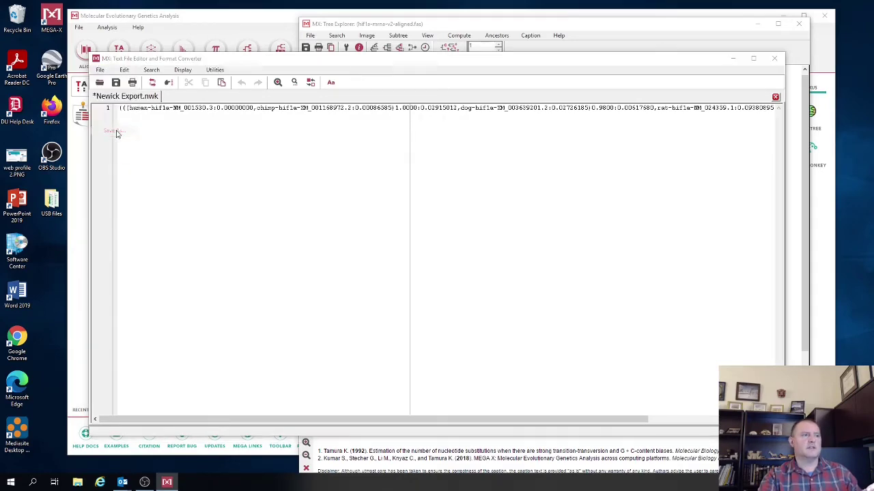
click(190, 285)
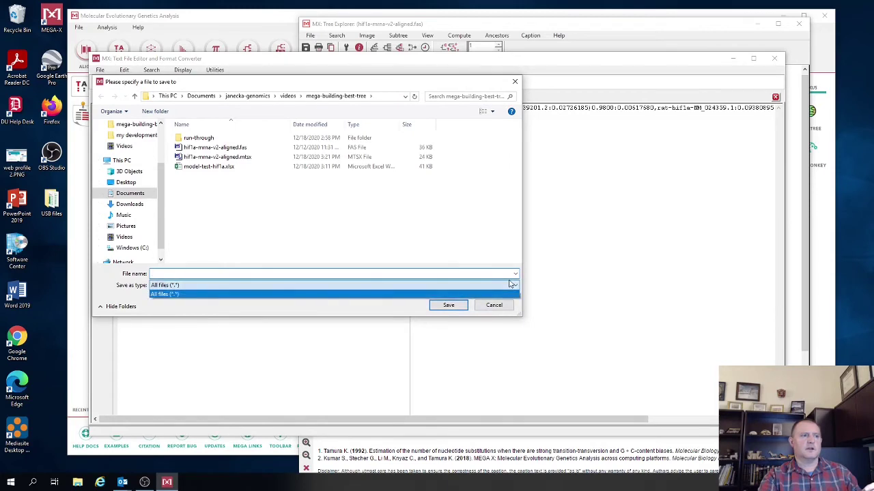
click(191, 297)
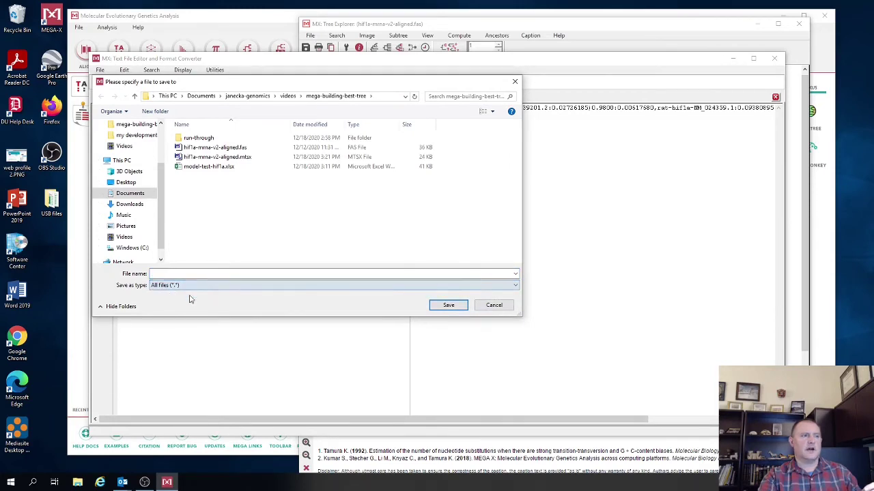
Step: Save it as hif1a-mrna-v2-aligned.nwk in the mega-building-best-tree folder
click(232, 159)
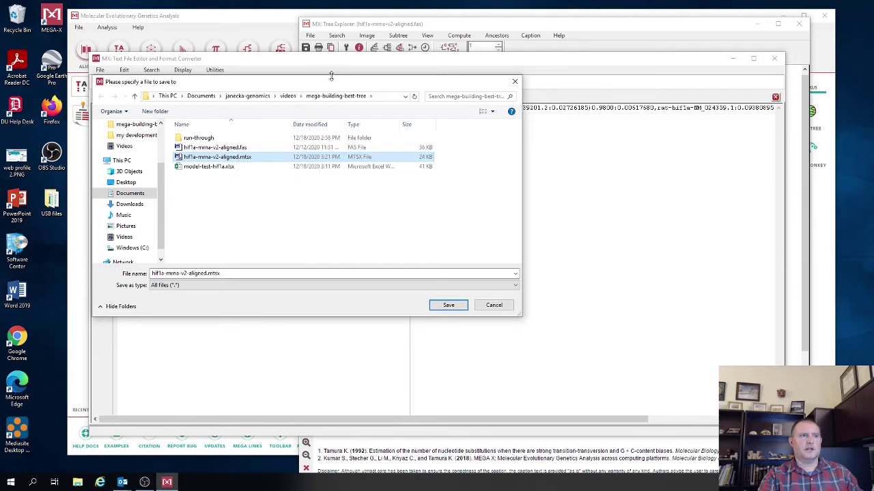
double_click(225, 273)
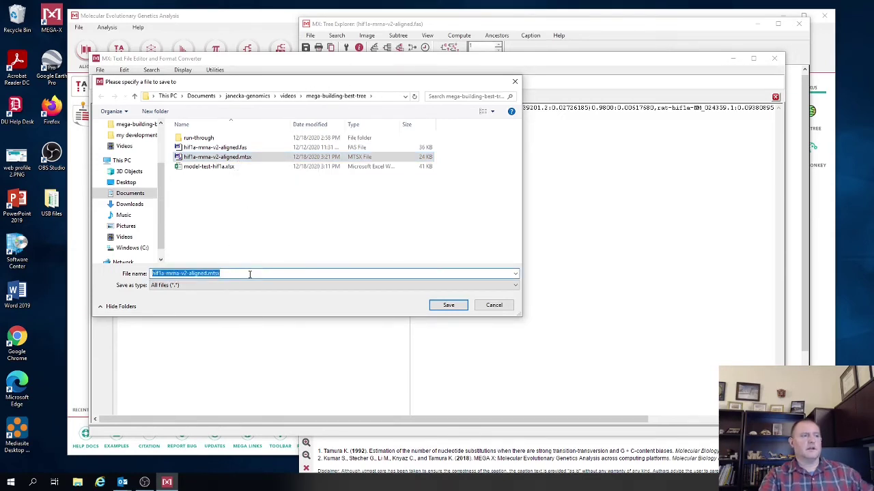
click(250, 273)
key(BackSpace)
key(BackSpace)
key(BackSpace)
key(BackSpace)
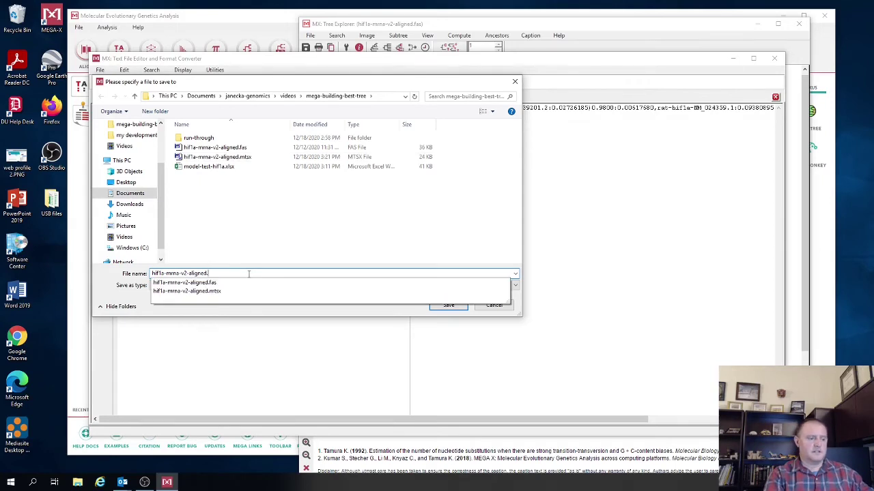
text(nwk)
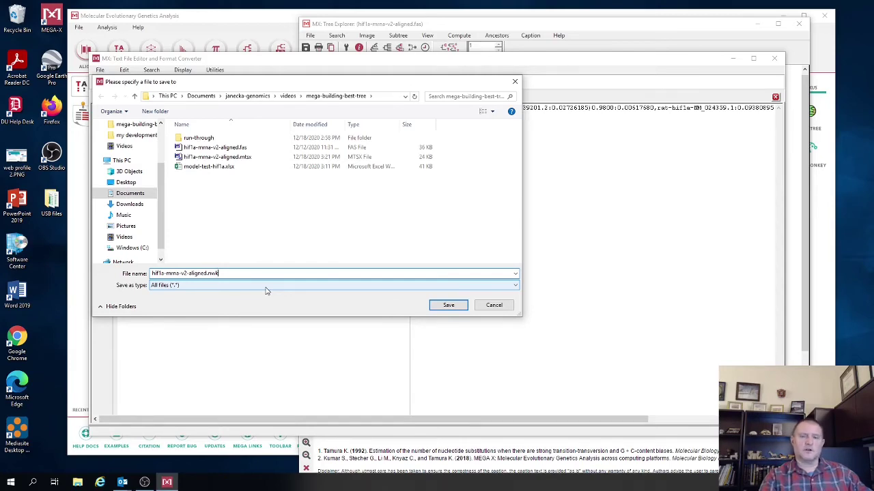
click(449, 305)
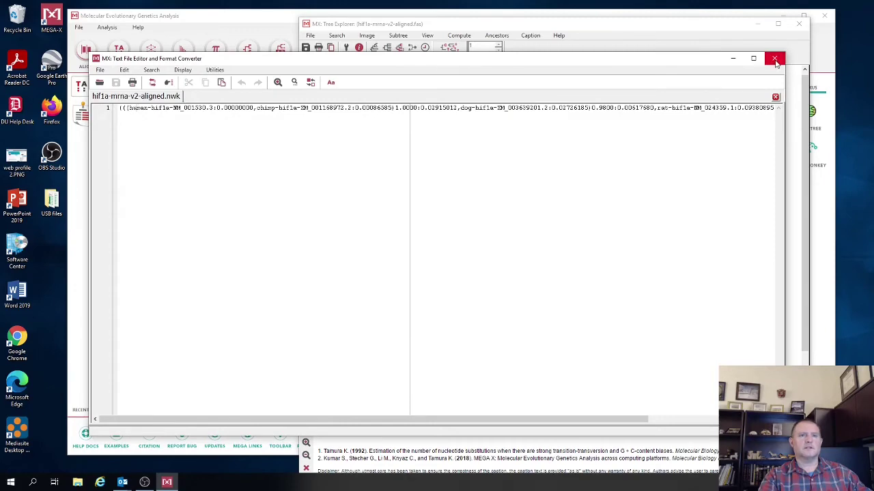
Step: Close the Newick text editor and begin a PNG export without choosing a folder
click(776, 61)
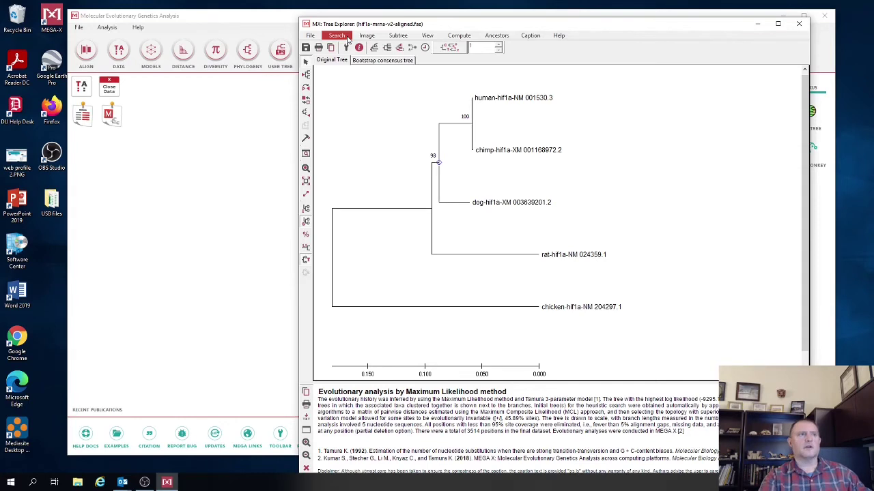
click(365, 37)
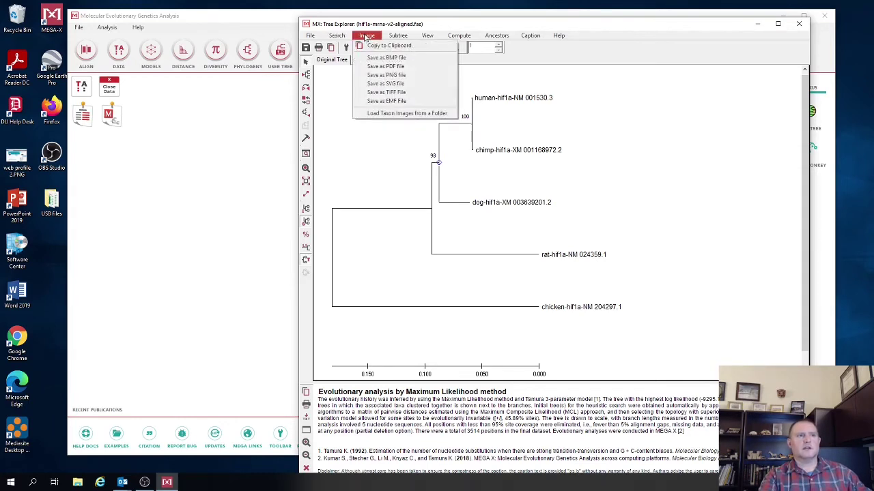
click(379, 75)
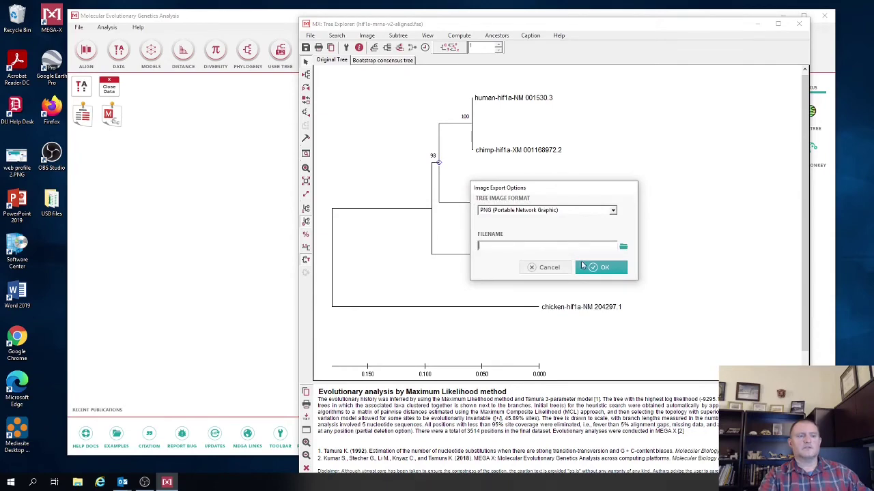
click(623, 247)
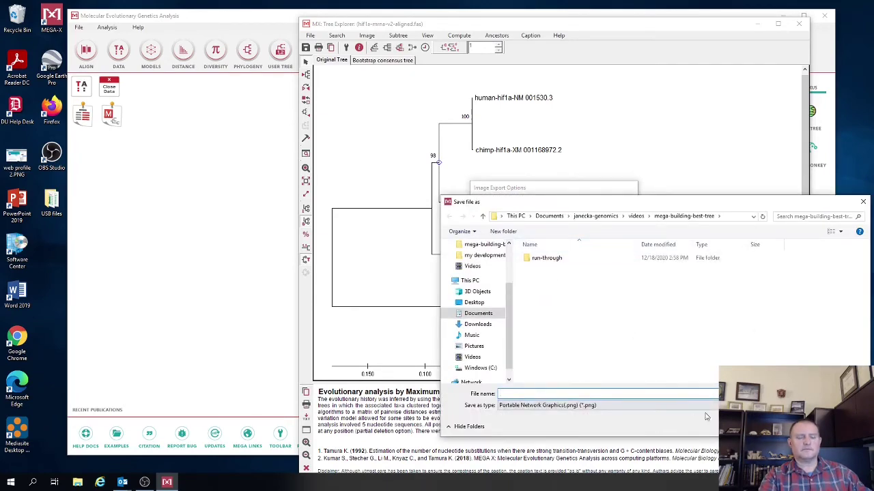
click(829, 427)
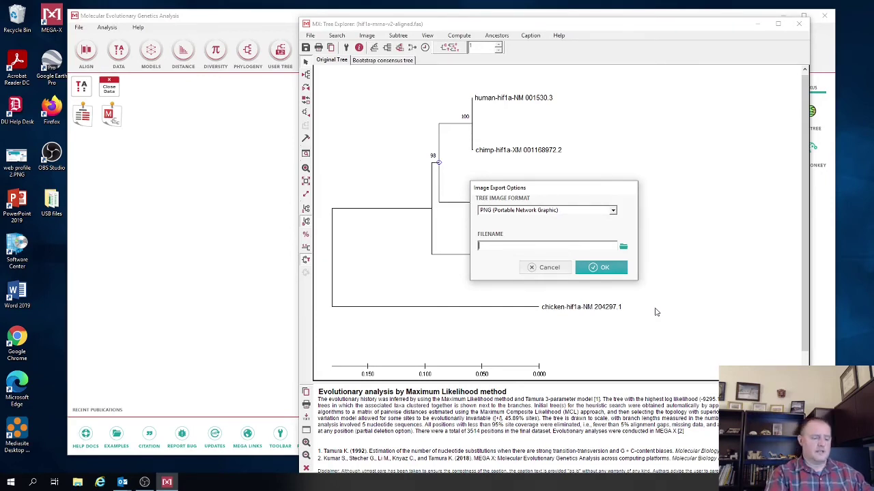
Step: Enter hif1a-mrna-v2-aligned.png as the image name, fixing the typo, and confirm
text(hif)
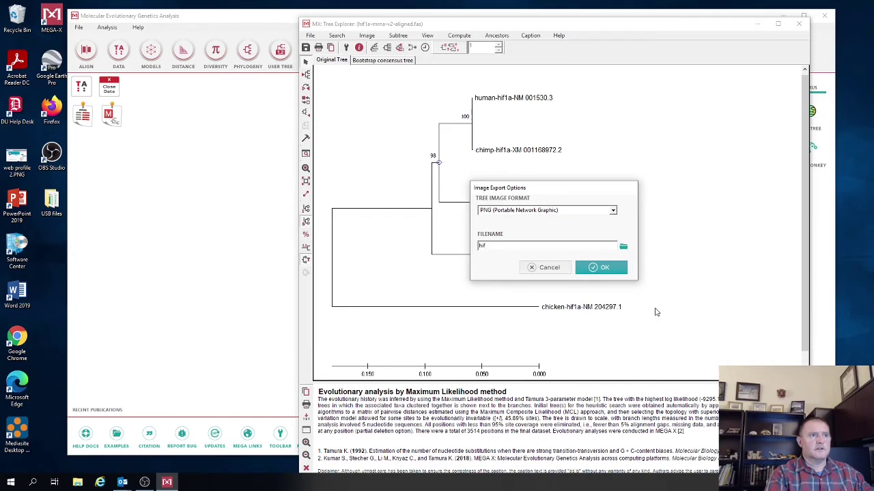
text(1a)
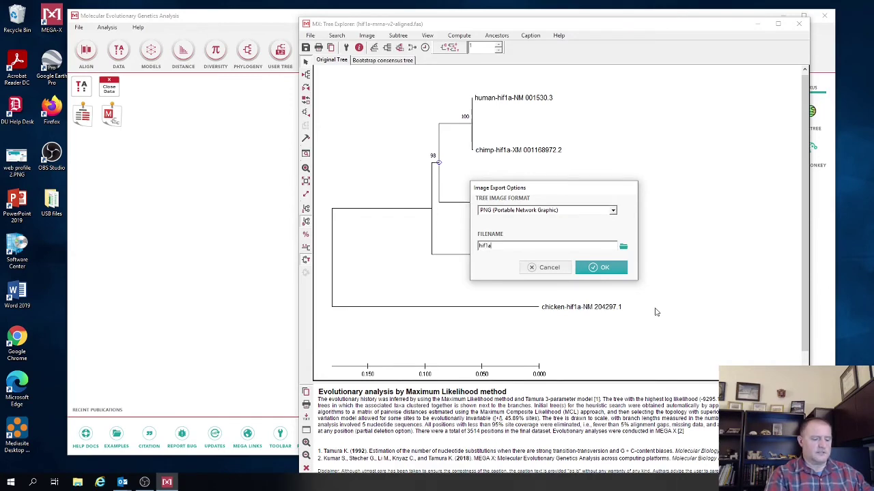
text(-mrna)
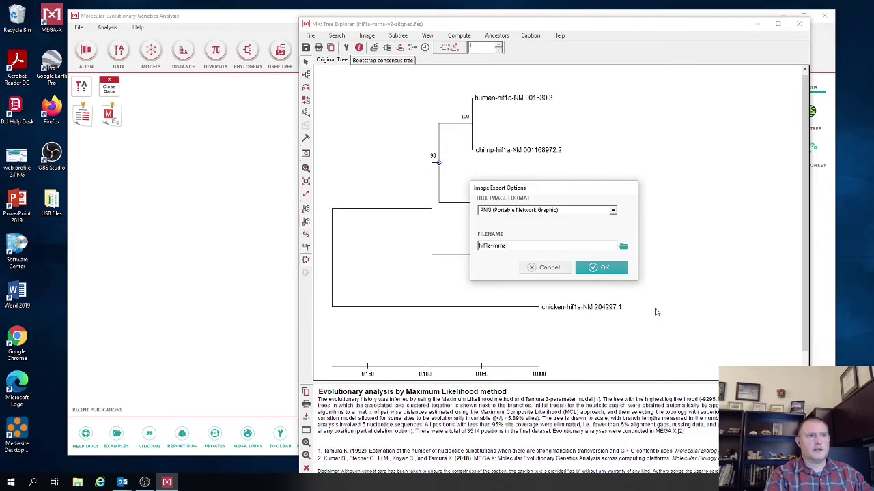
text(-v2)
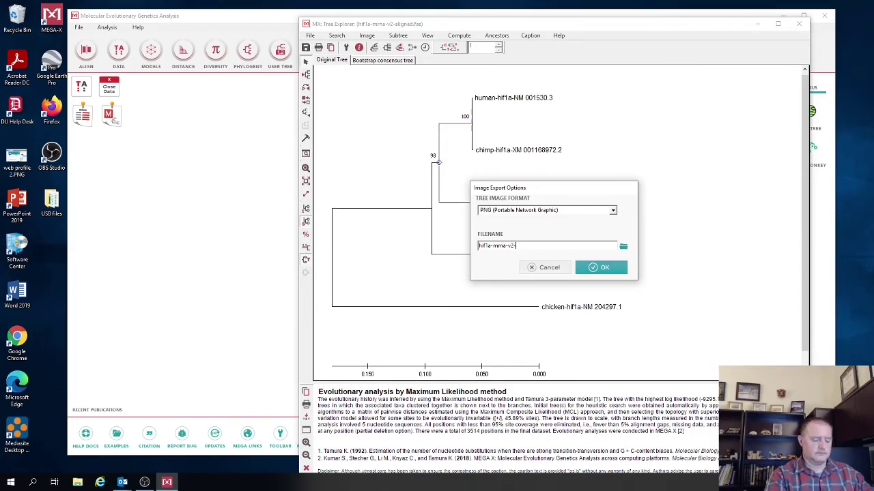
text(-alingned)
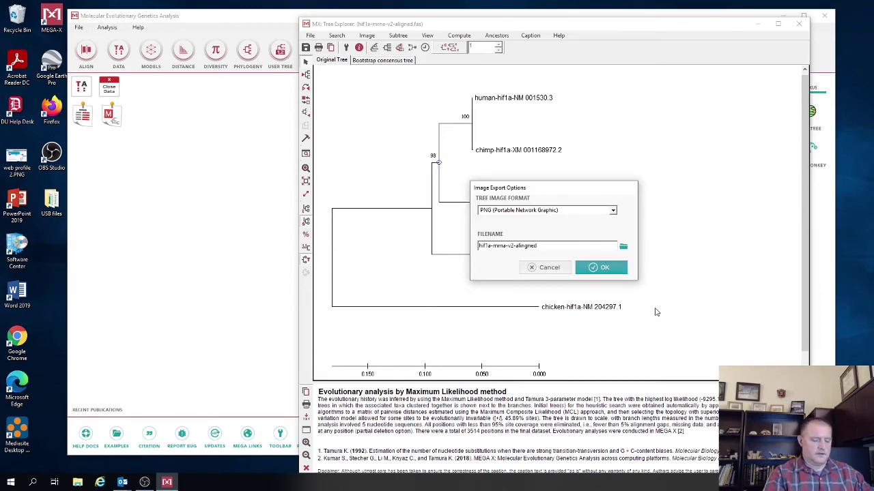
text(.pn)
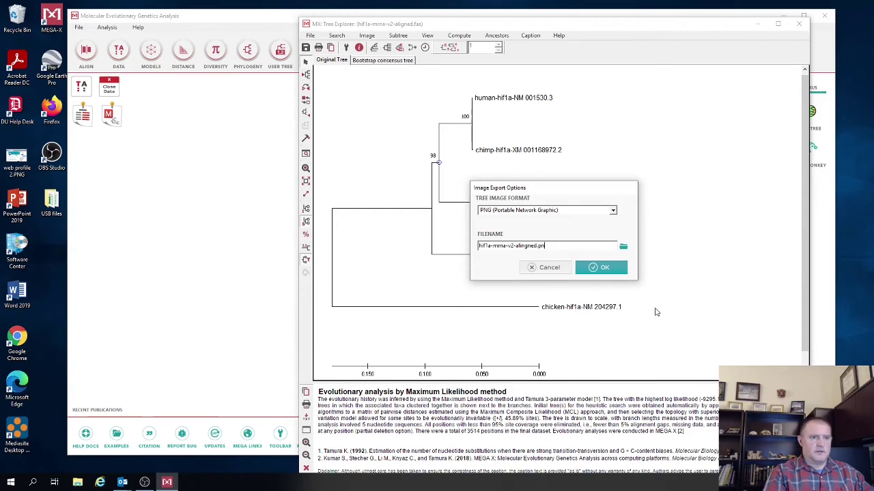
text(g)
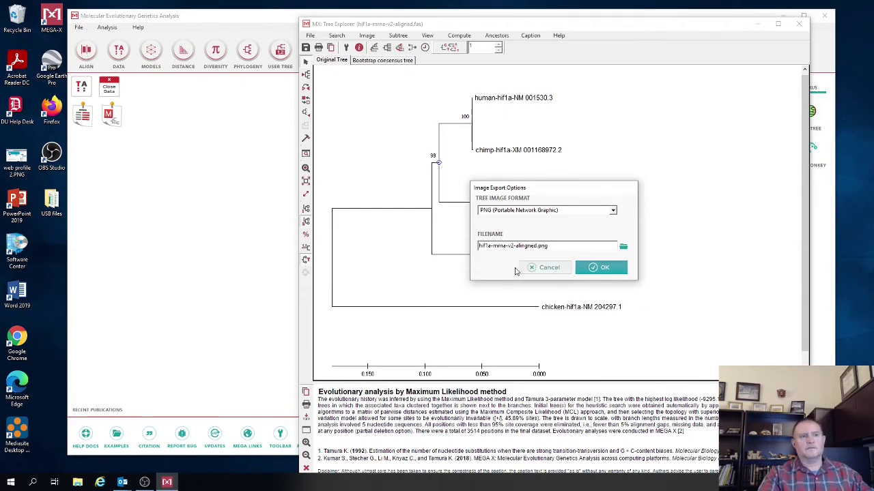
click(523, 244)
key(BackSpace)
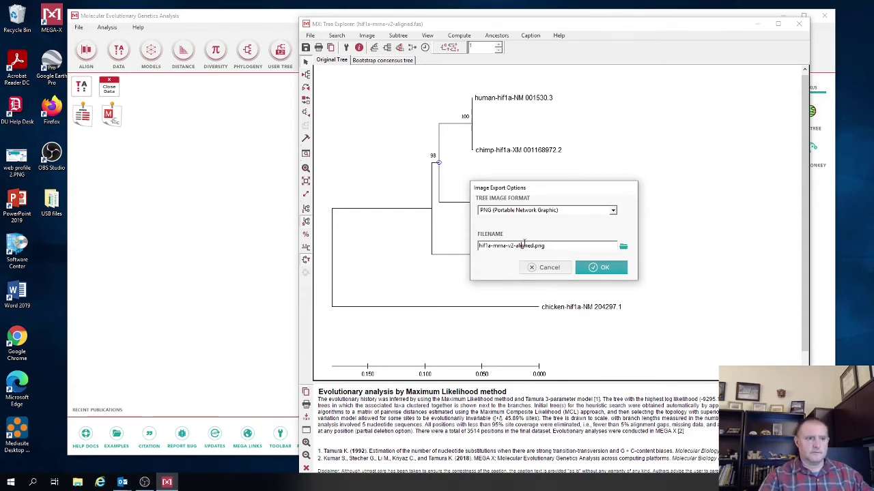
click(603, 271)
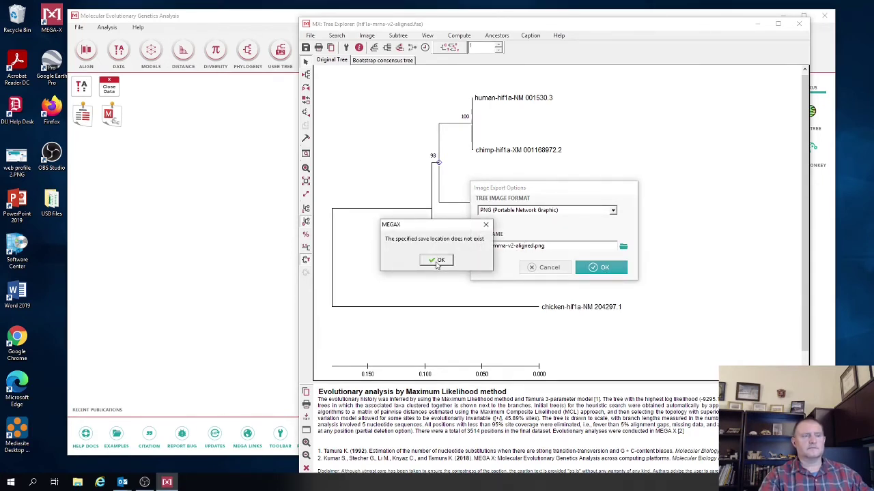
Step: Dismiss the missing-location error and restart the PNG export, browsing for a folder
click(437, 263)
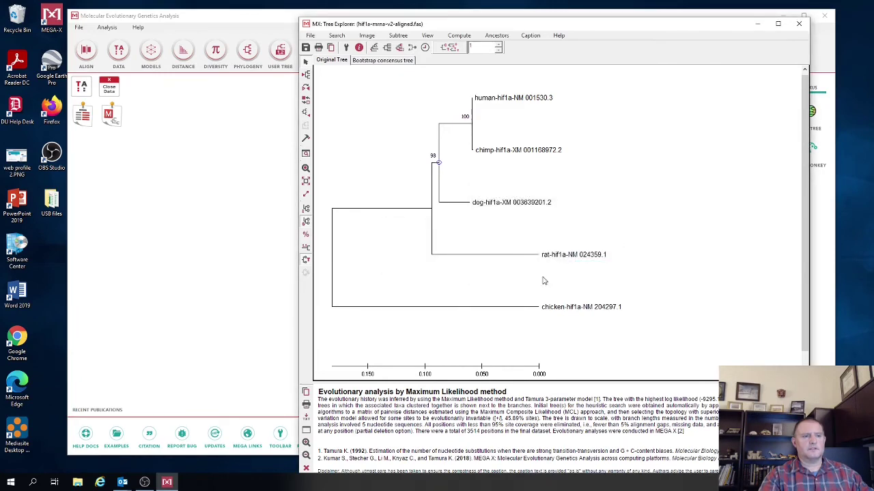
click(367, 35)
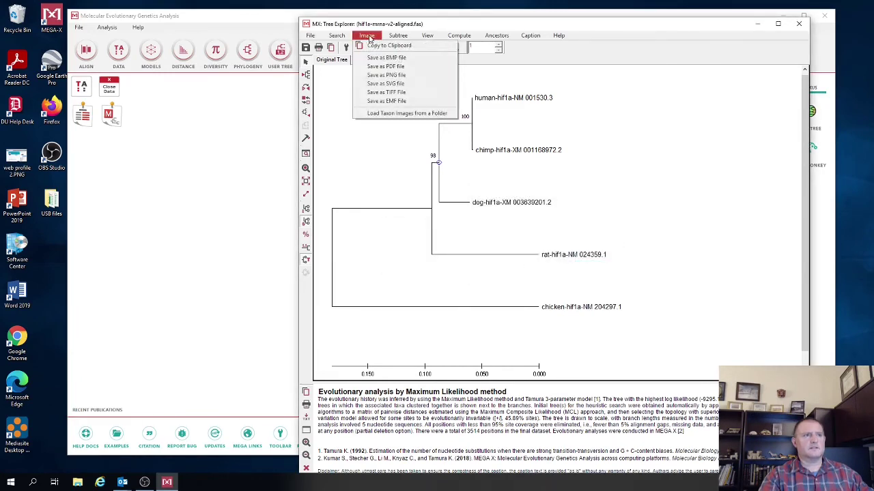
click(387, 77)
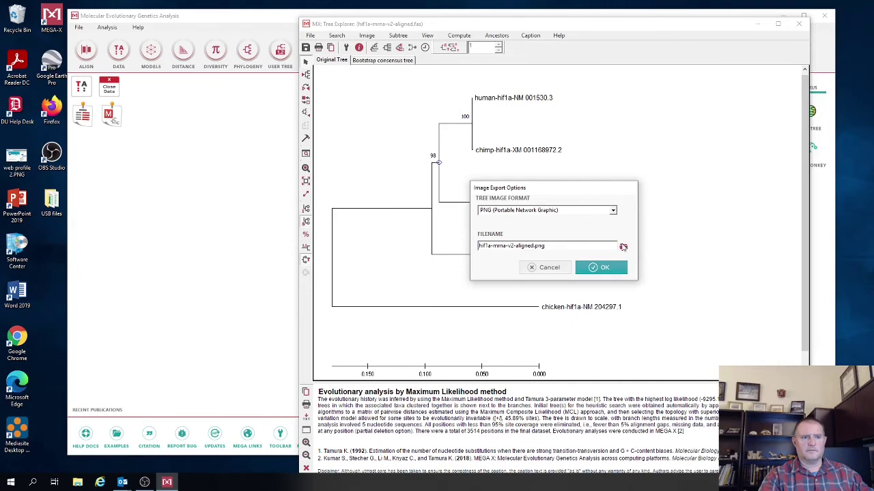
click(624, 247)
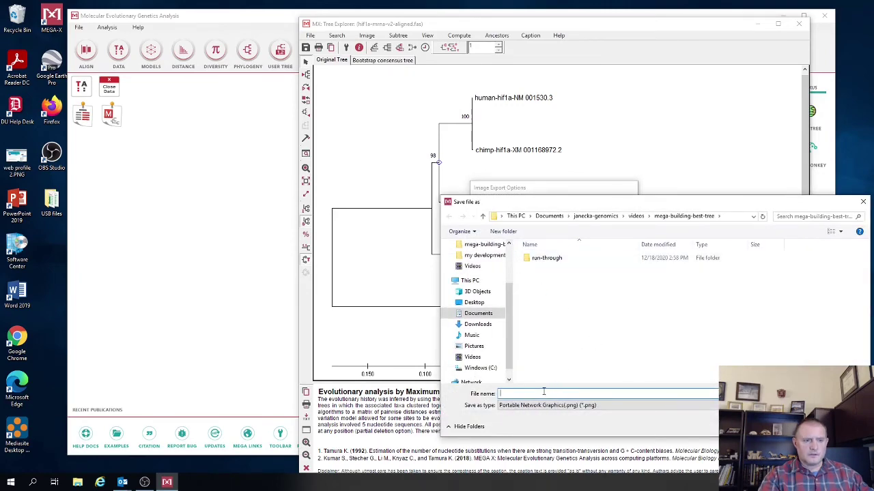
drag(594, 201, 450, 109)
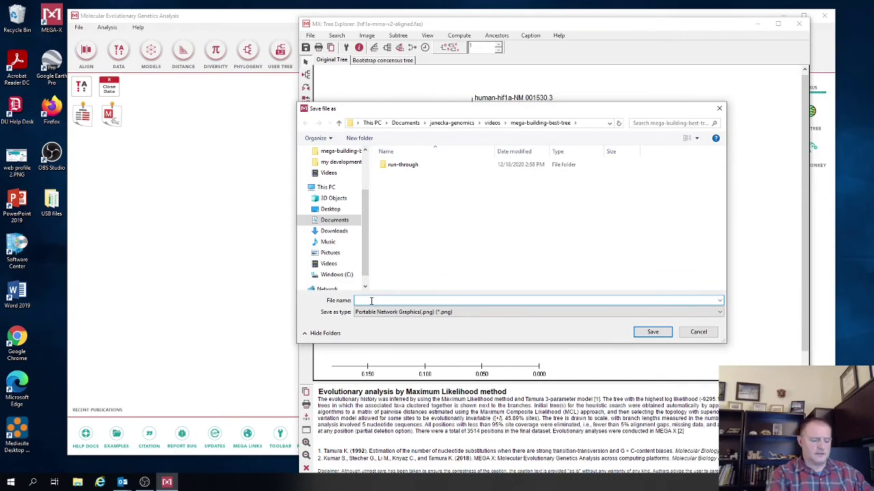
Step: Save the image as hif1a-mrna-v2-aligned.png in mega-building-best-tree and confirm the export
text(hif1)
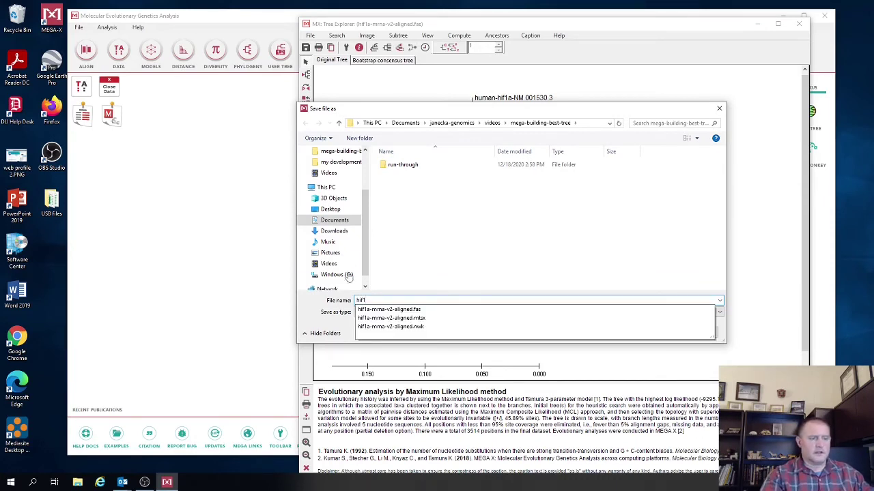
click(394, 310)
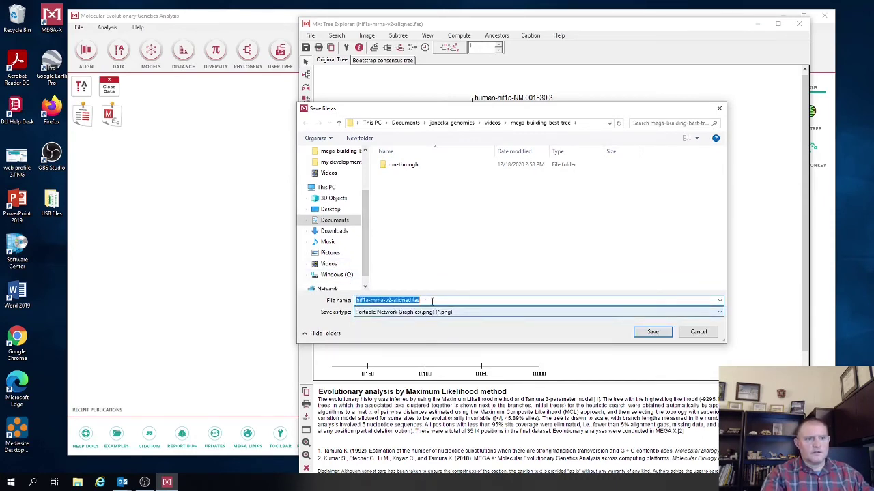
click(430, 300)
key(BackSpace)
key(BackSpace)
key(BackSpace)
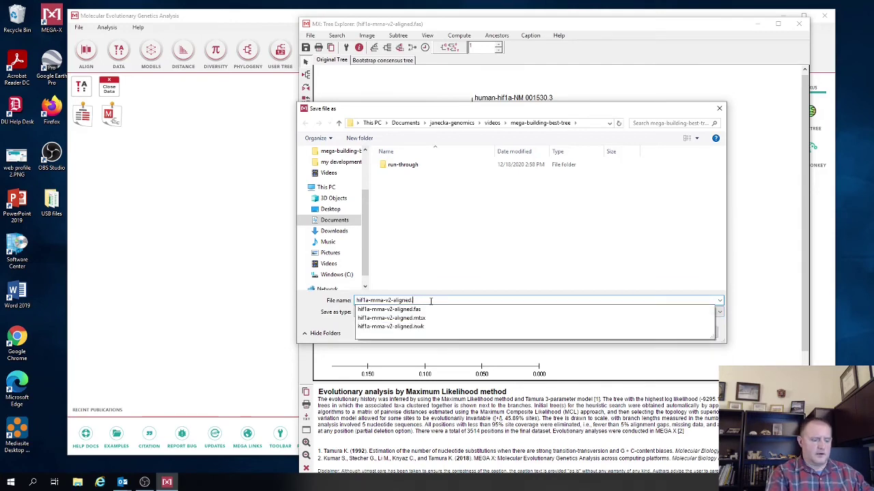
text(n)
key(BackSpace)
key(BackSpace)
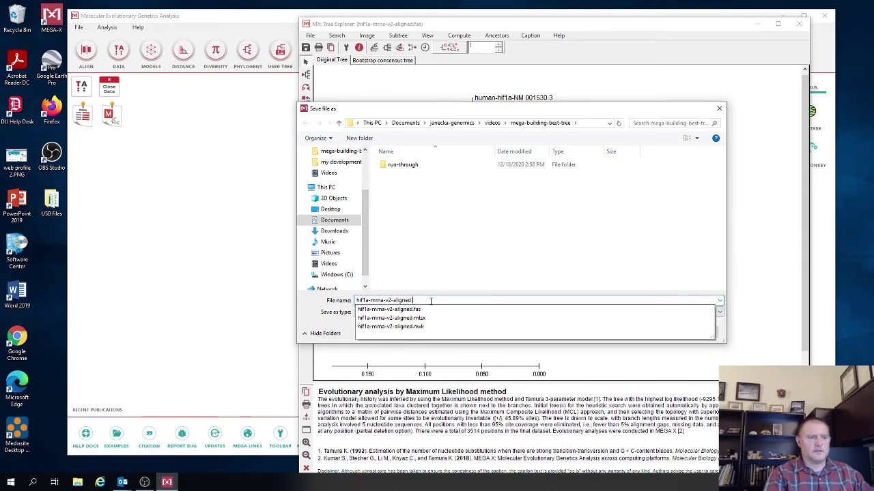
text(png)
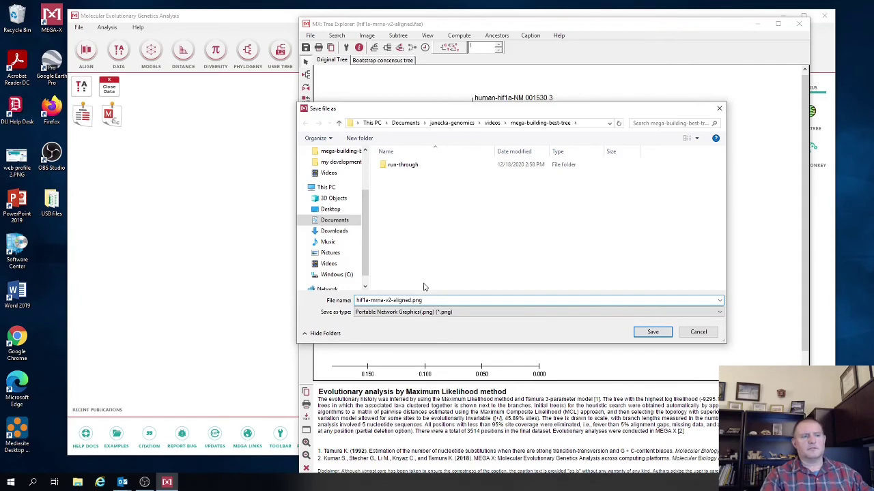
click(651, 333)
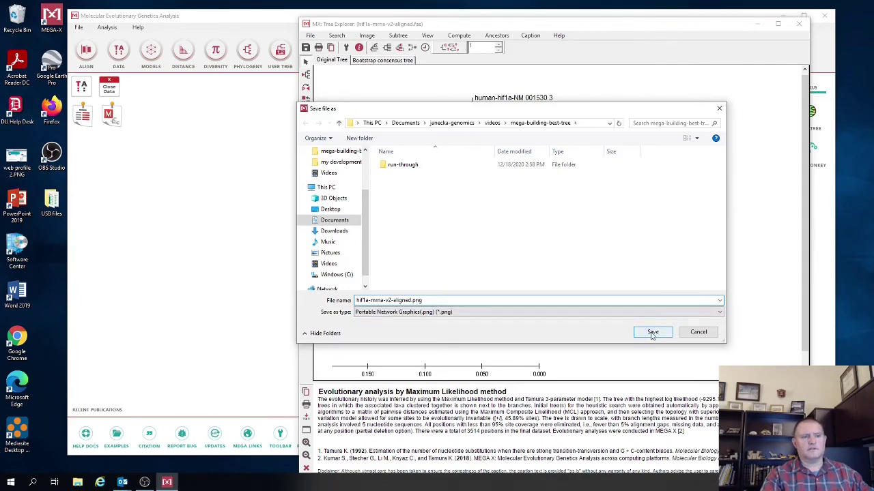
click(611, 268)
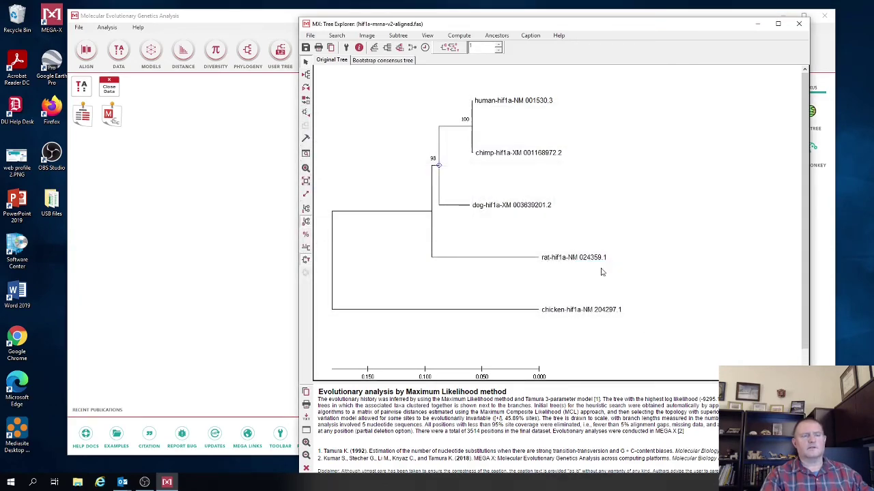